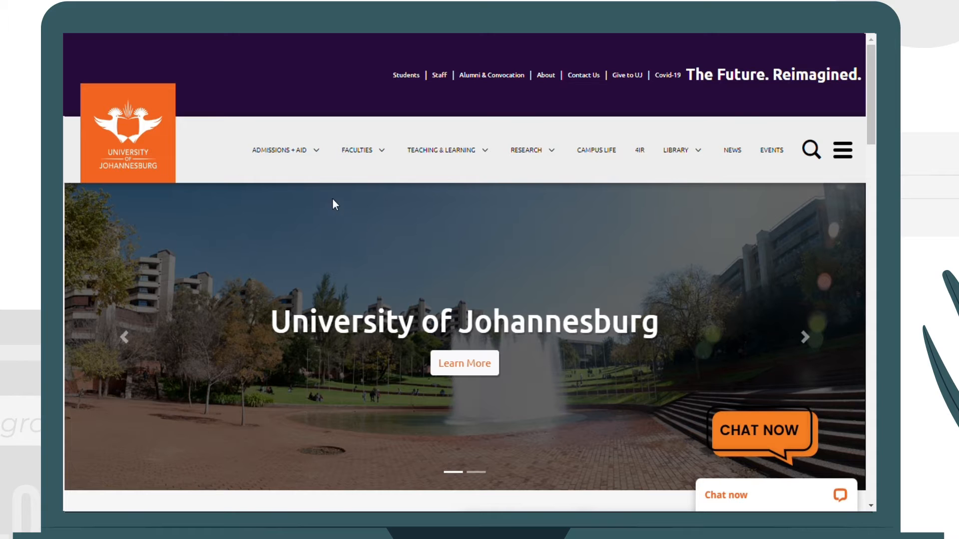
Go to Admissions + Aid's Undergraduate page and start a New Applicant application
{"action": "mouse_move", "coordinate": [321, 179]}
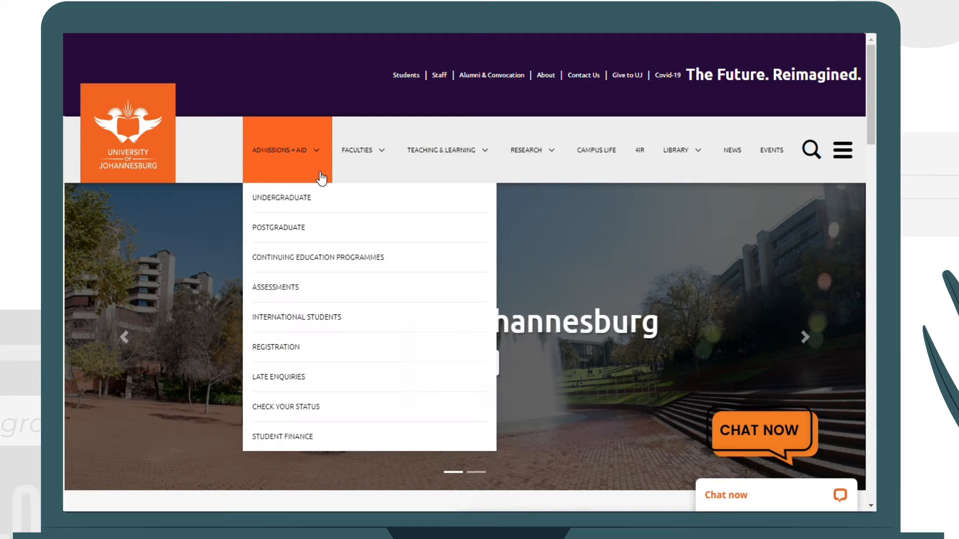
{"action": "left_click", "coordinate": [301, 196]}
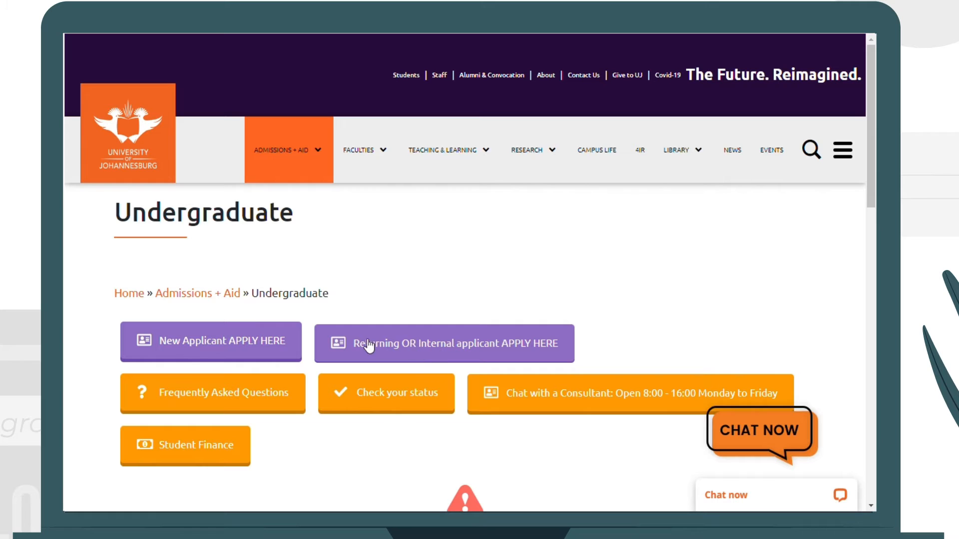
{"action": "left_click", "coordinate": [210, 343]}
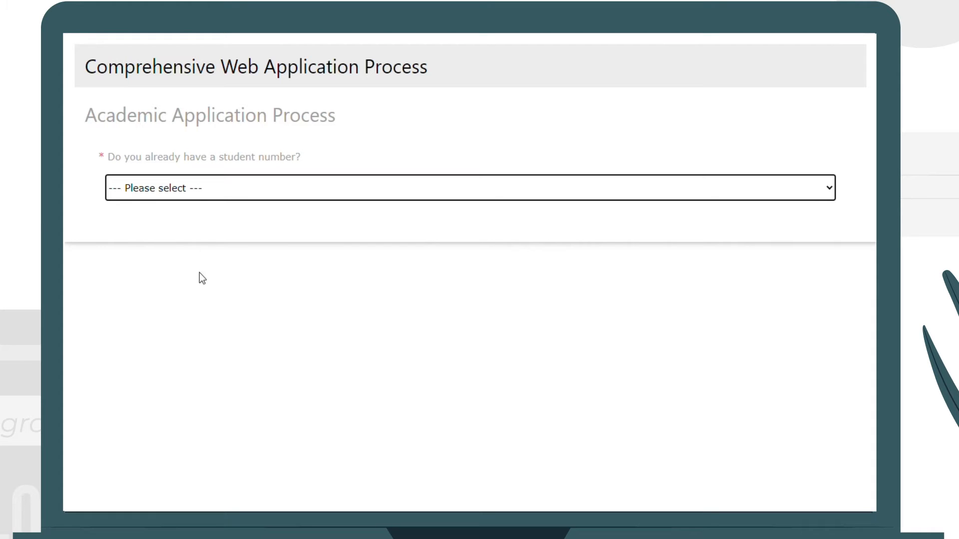
Answer No to having a student number and No to returning to an incomplete application
{"action": "left_click", "coordinate": [188, 186]}
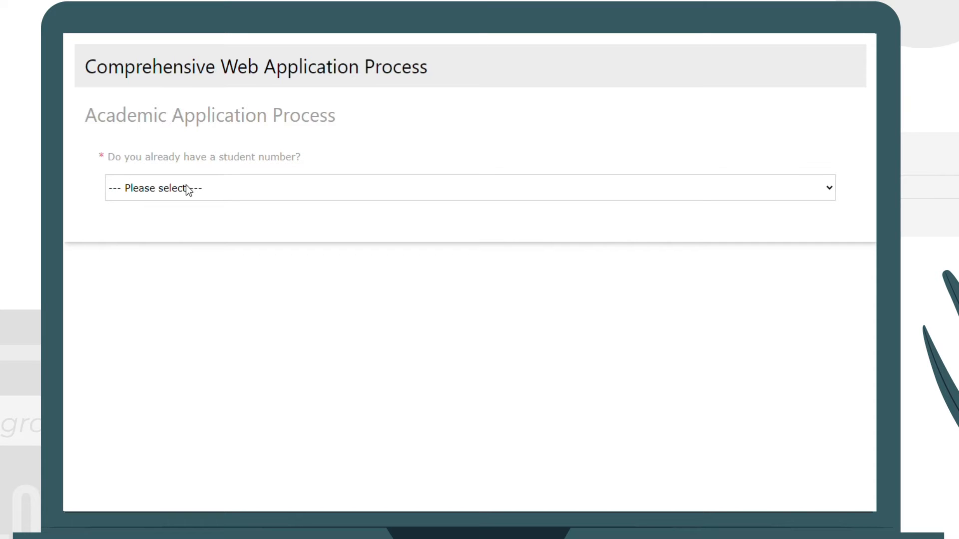
{"action": "left_click", "coordinate": [130, 233]}
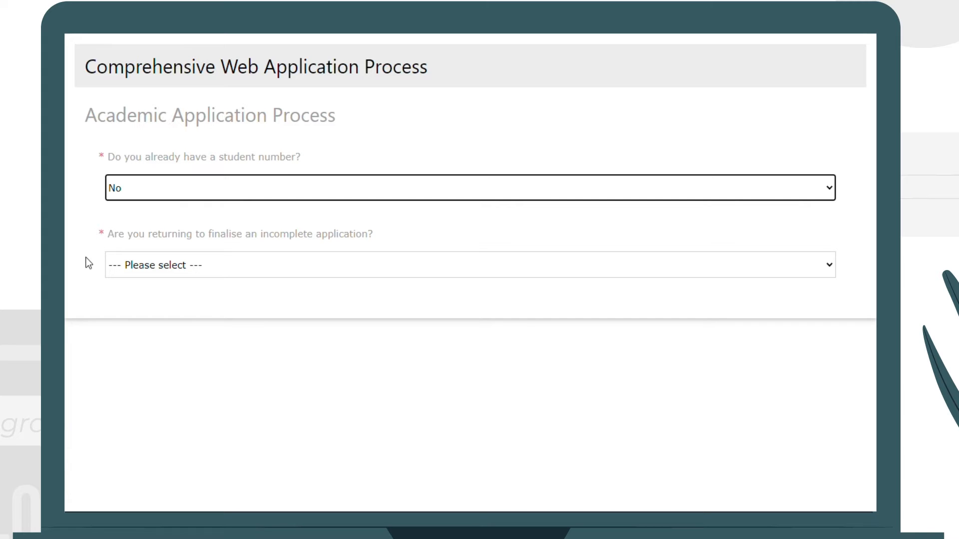
{"action": "left_click", "coordinate": [115, 262]}
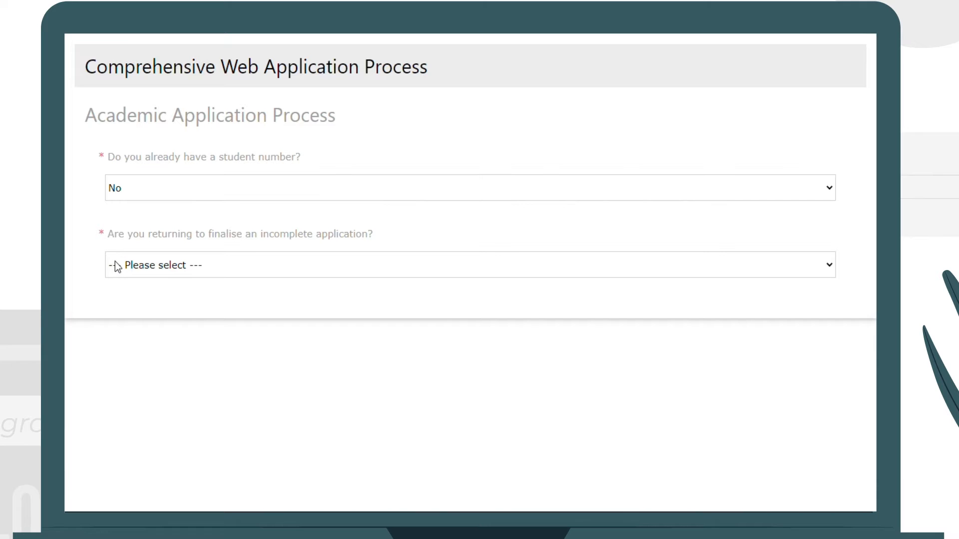
{"action": "left_click", "coordinate": [113, 313]}
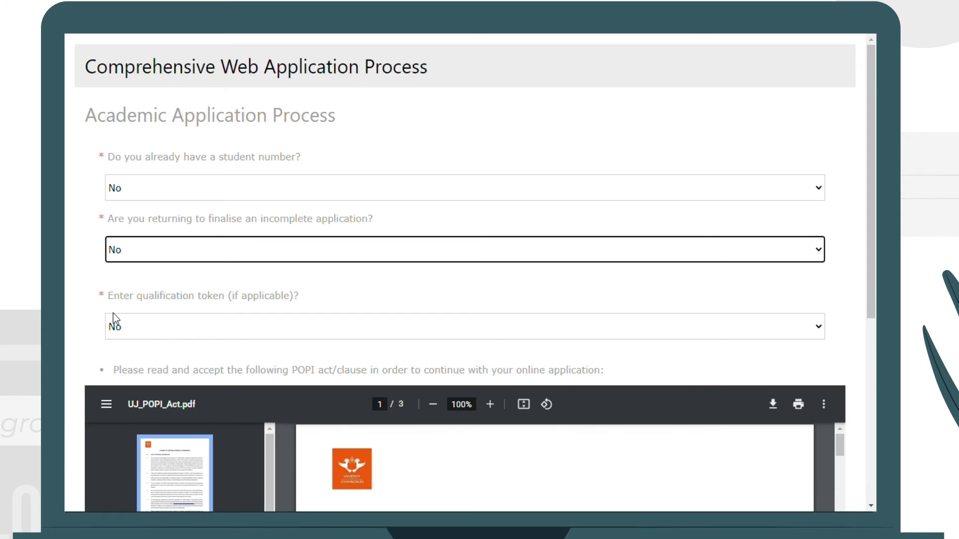
Read to the end of UJ_POPI_Act.pdf and tick I Accept
{"action": "scroll", "coordinate": [71, 355], "scroll_direction": "down", "scroll_amount": 4}
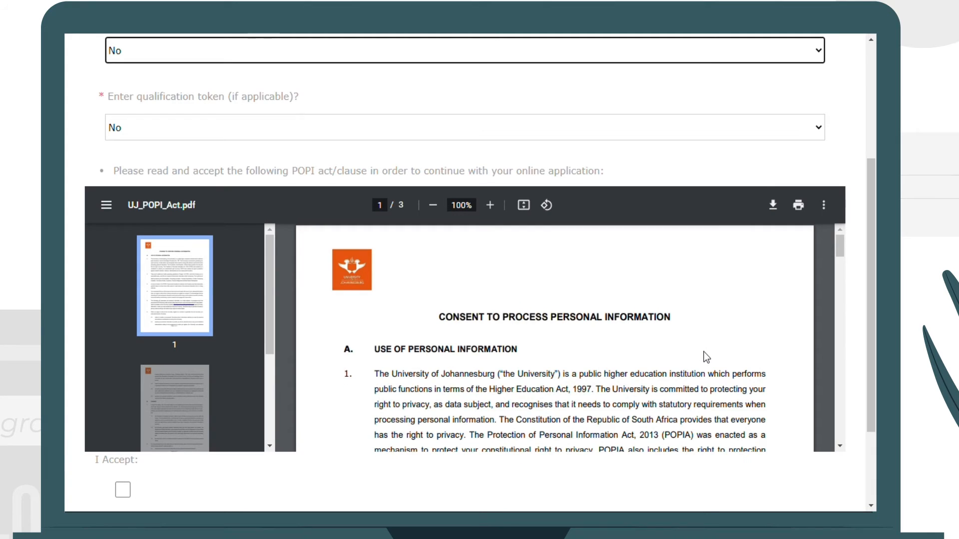
{"action": "scroll", "coordinate": [706, 357], "scroll_direction": "down", "scroll_amount": 5}
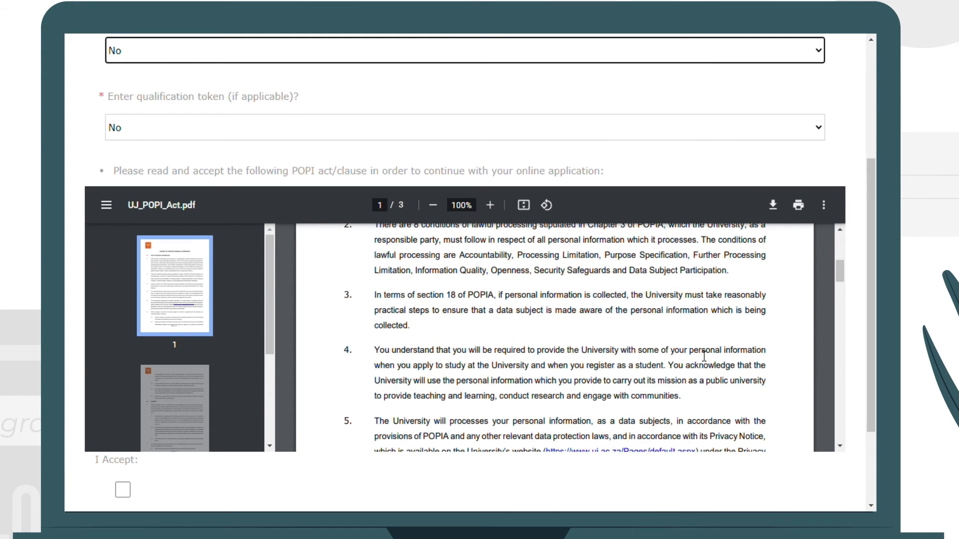
{"action": "scroll", "coordinate": [704, 356], "scroll_direction": "down", "scroll_amount": 4}
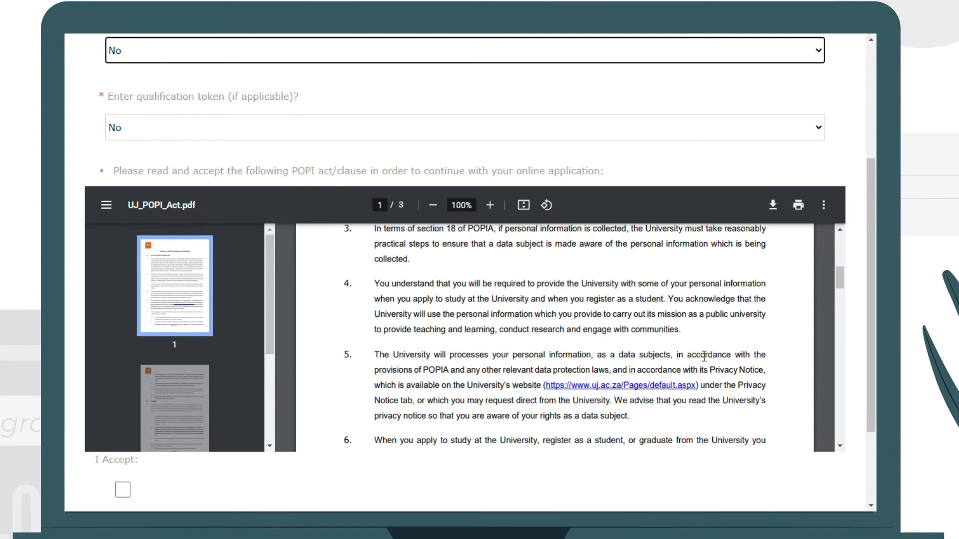
{"action": "scroll", "coordinate": [704, 356], "scroll_direction": "down", "scroll_amount": 5}
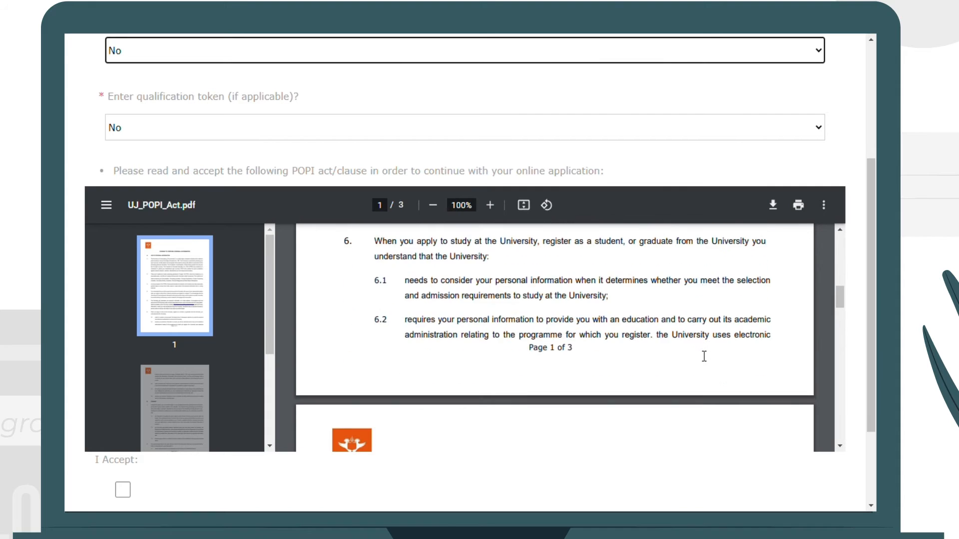
{"action": "scroll", "coordinate": [702, 356], "scroll_direction": "down", "scroll_amount": 4}
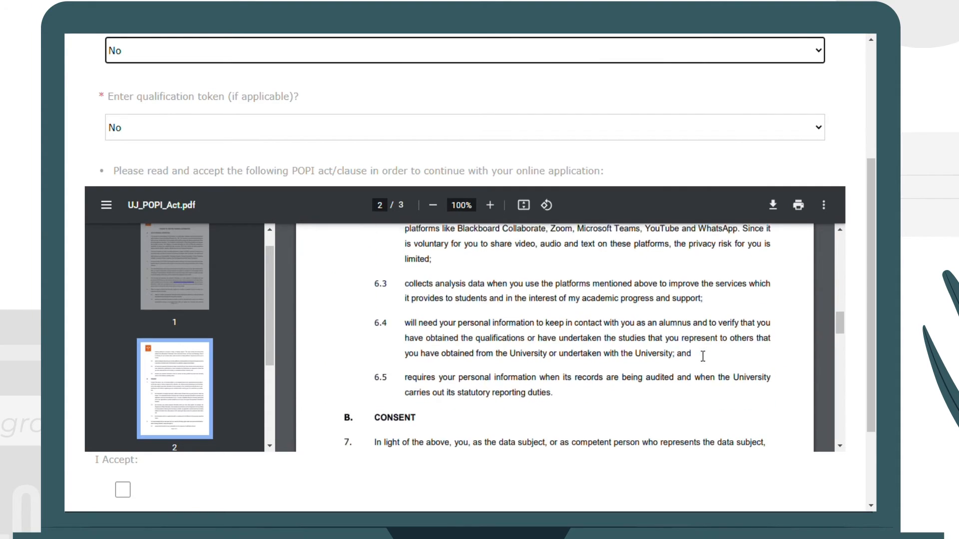
{"action": "scroll", "coordinate": [702, 357], "scroll_direction": "down", "scroll_amount": 3}
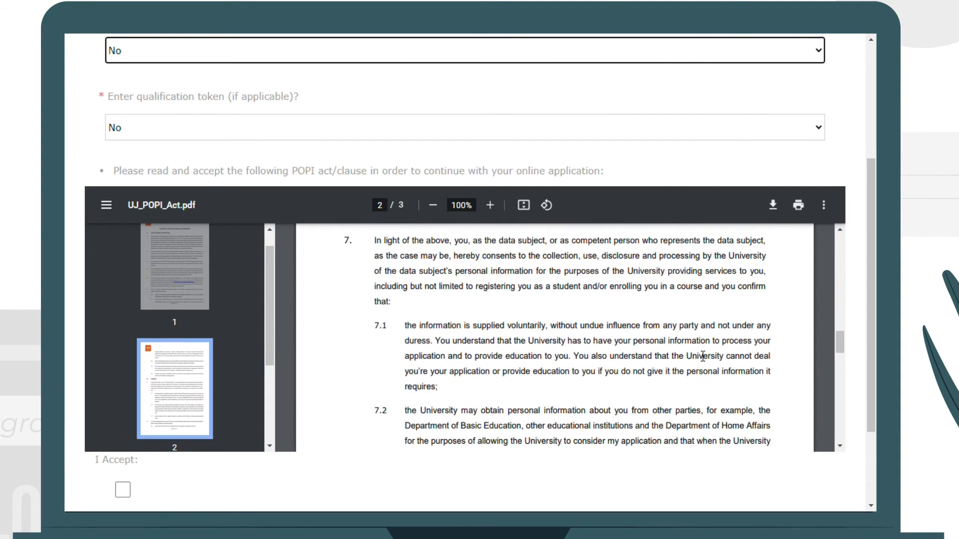
{"action": "scroll", "coordinate": [702, 357], "scroll_direction": "down", "scroll_amount": 4}
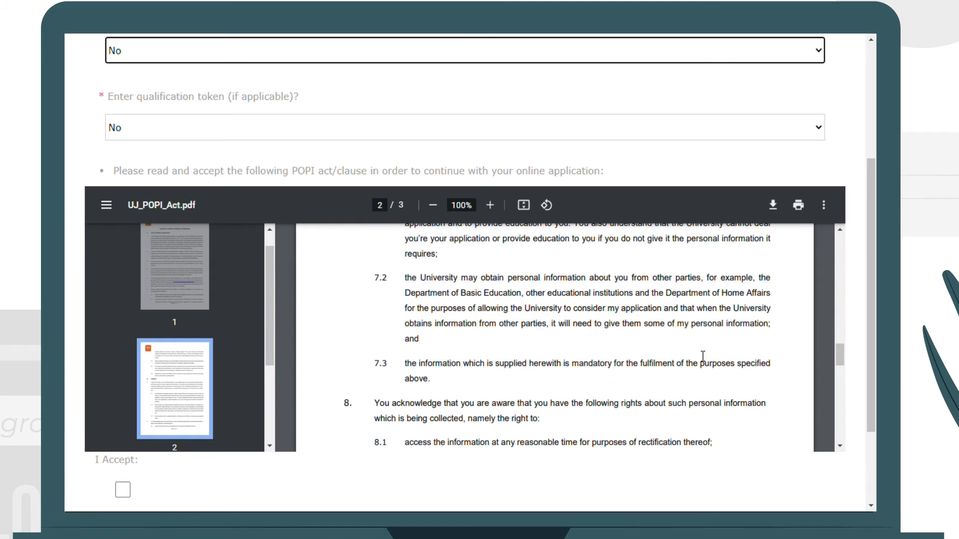
{"action": "scroll", "coordinate": [703, 356], "scroll_direction": "down", "scroll_amount": 4}
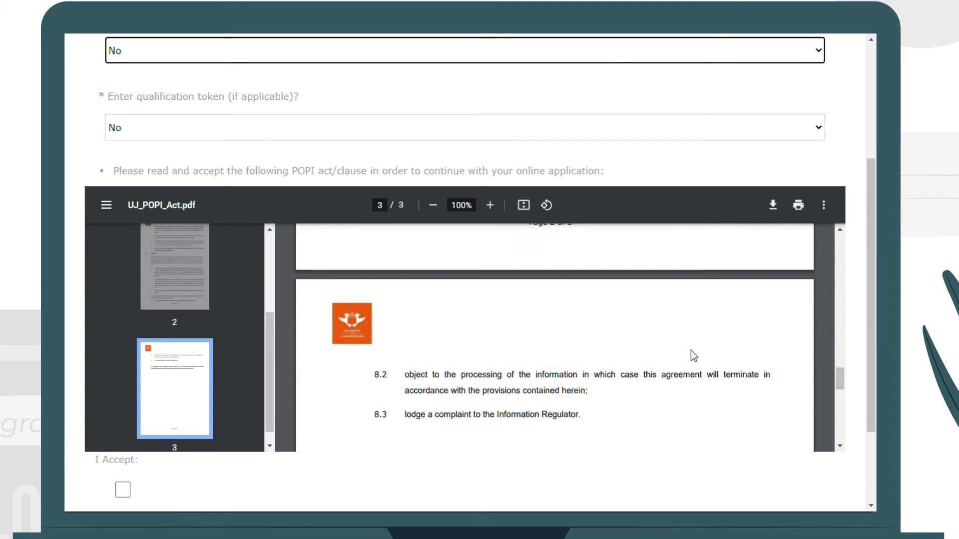
{"action": "scroll", "coordinate": [694, 355], "scroll_direction": "down", "scroll_amount": 1}
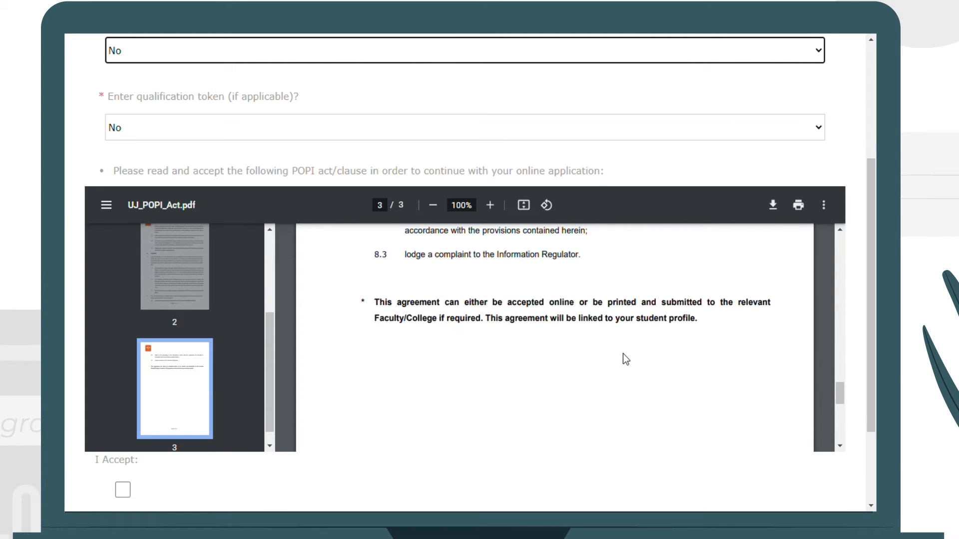
{"action": "scroll", "coordinate": [622, 355], "scroll_direction": "down", "scroll_amount": 3}
{"action": "scroll", "coordinate": [622, 355], "scroll_direction": "down", "scroll_amount": 1}
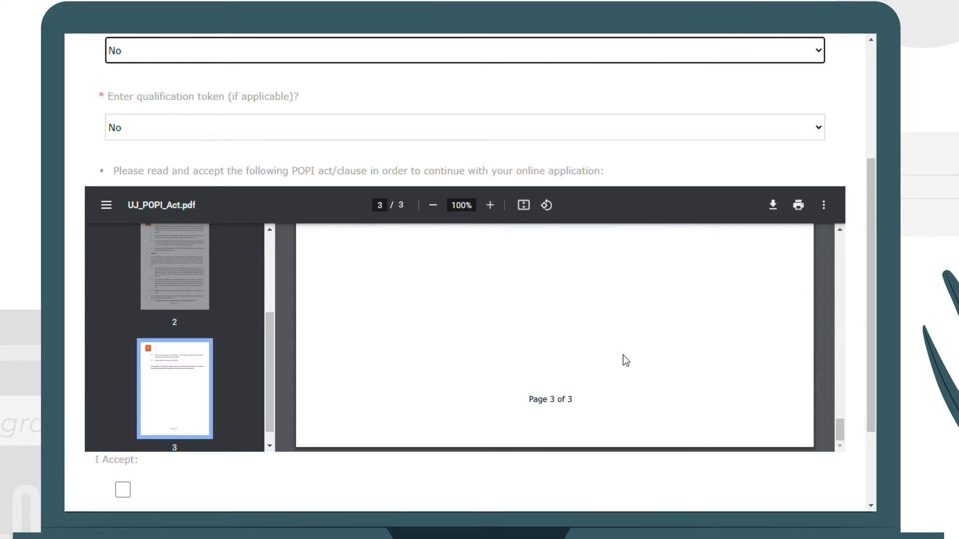
{"action": "left_click", "coordinate": [128, 487]}
{"action": "scroll", "coordinate": [185, 457], "scroll_direction": "down", "scroll_amount": 2}
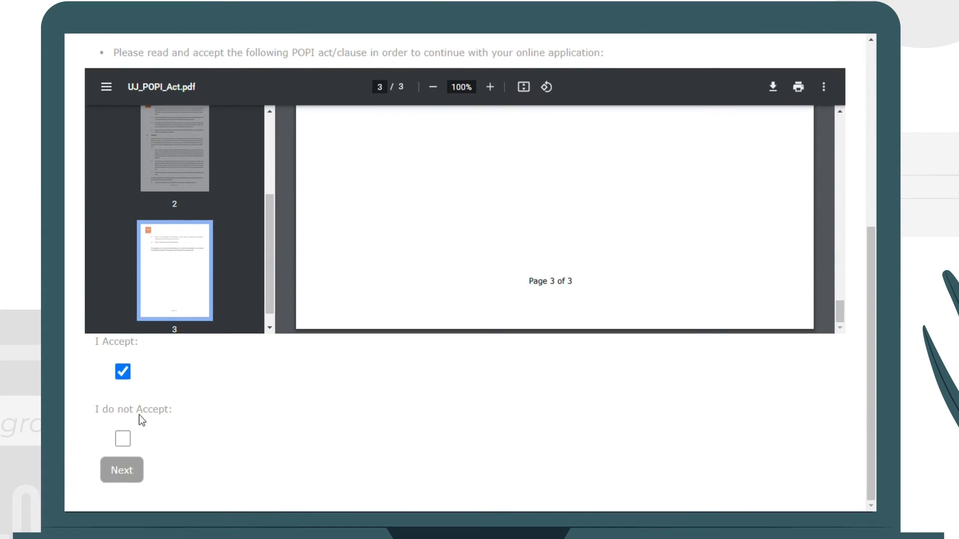
Continue to the biographical details step and work through its upper fields
{"action": "left_click", "coordinate": [122, 479]}
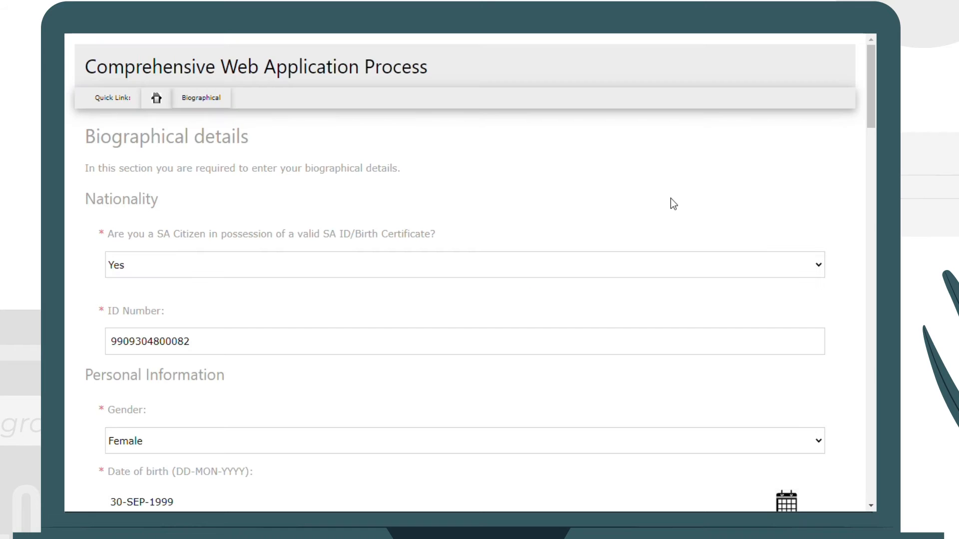
{"action": "scroll", "coordinate": [605, 190], "scroll_direction": "down", "scroll_amount": 3}
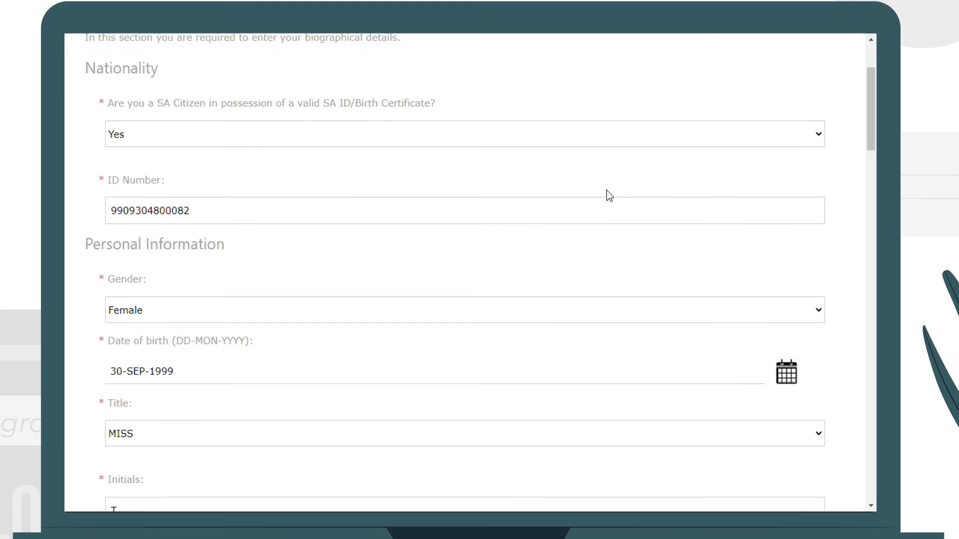
{"action": "scroll", "coordinate": [606, 191], "scroll_direction": "down", "scroll_amount": 5}
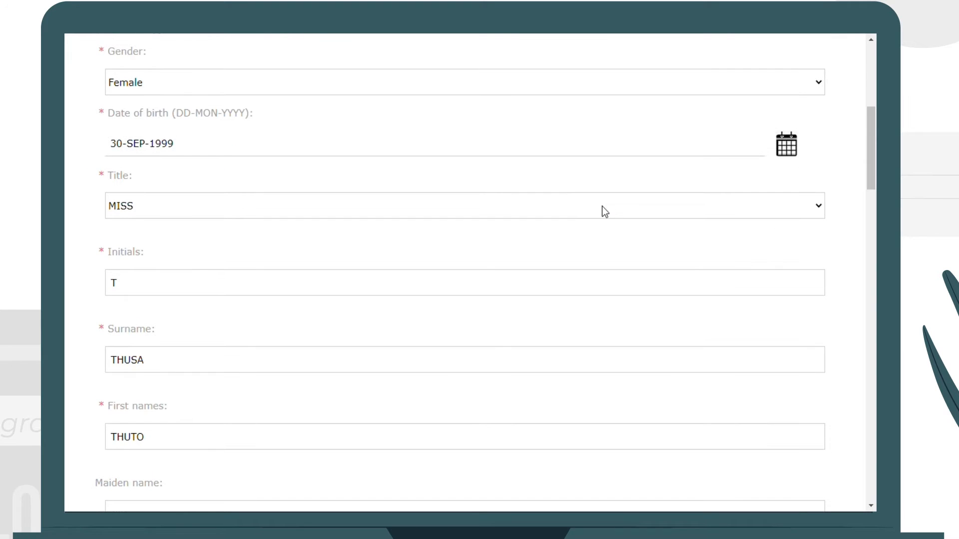
{"action": "left_click", "coordinate": [603, 206]}
{"action": "scroll", "coordinate": [603, 207], "scroll_direction": "down", "scroll_amount": 3}
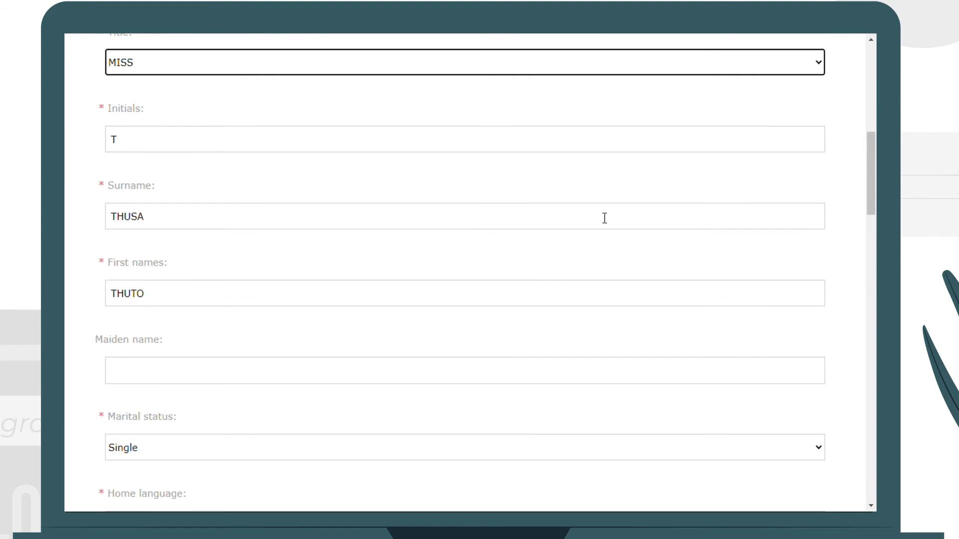
{"action": "scroll", "coordinate": [602, 216], "scroll_direction": "down", "scroll_amount": 8}
{"action": "left_click", "coordinate": [568, 84]}
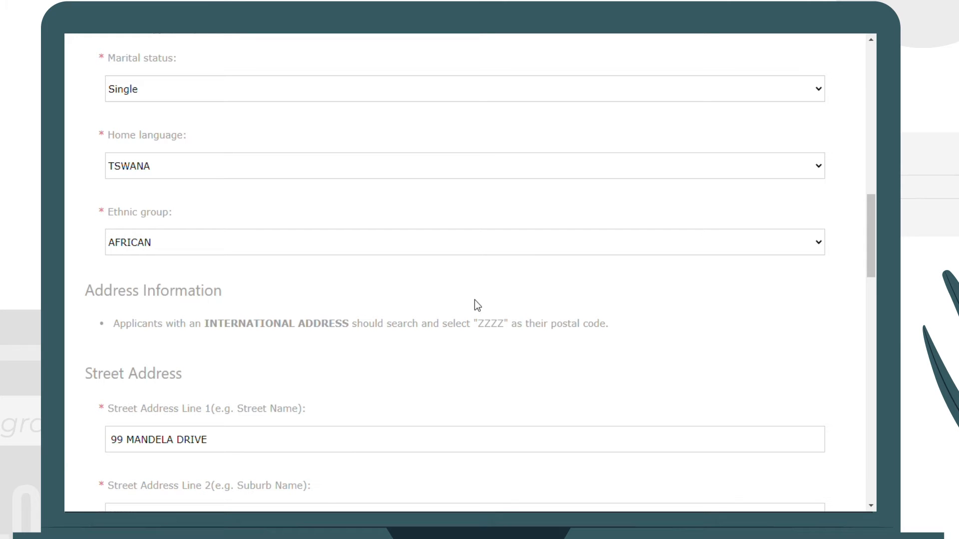
{"action": "left_click", "coordinate": [429, 169]}
{"action": "left_click", "coordinate": [366, 334]}
{"action": "left_click", "coordinate": [376, 246]}
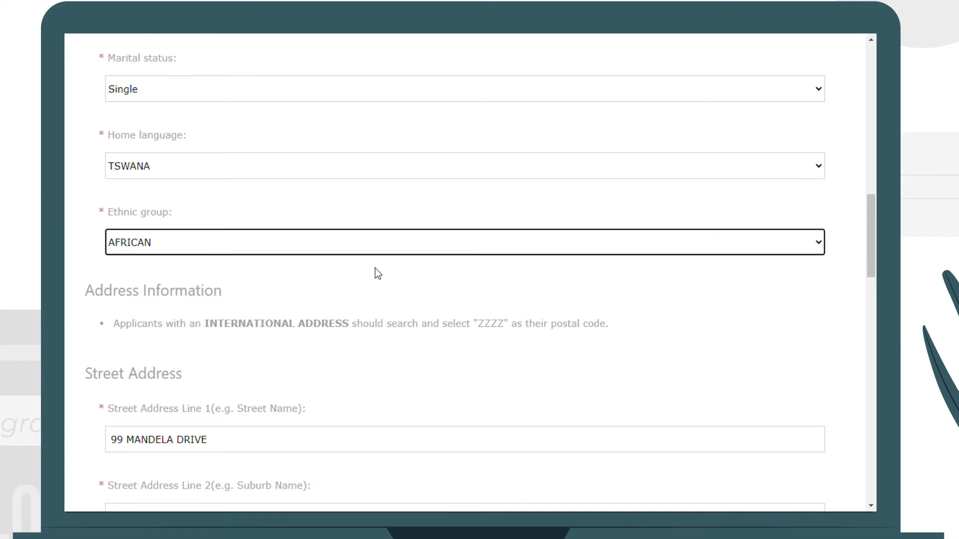
{"action": "scroll", "coordinate": [386, 277], "scroll_direction": "down", "scroll_amount": 1}
{"action": "scroll", "coordinate": [386, 277], "scroll_direction": "down", "scroll_amount": 6}
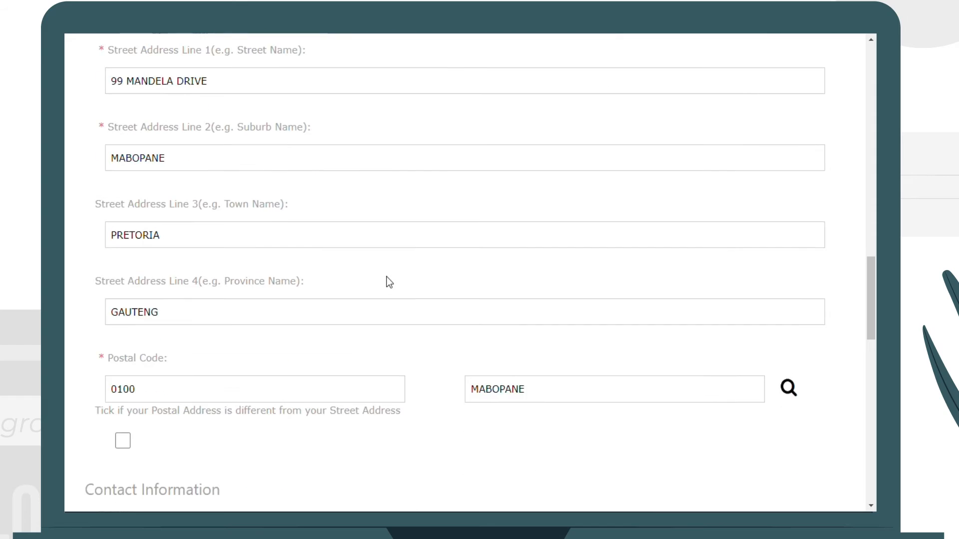
{"action": "scroll", "coordinate": [387, 277], "scroll_direction": "down", "scroll_amount": 3}
{"action": "left_click_drag", "start_coordinate": [133, 274], "coordinate": [284, 305]}
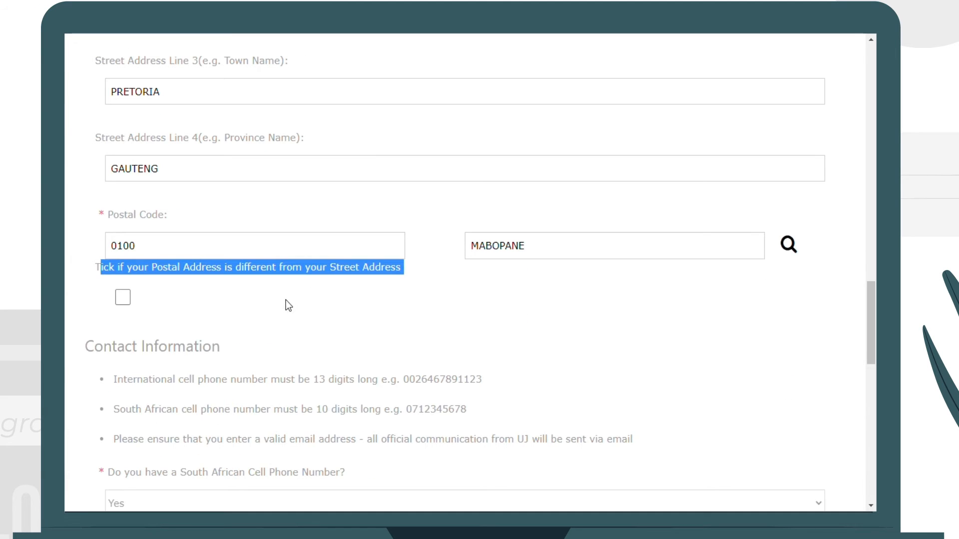
Leave 'Postal Address is different' unticked so the postal address matches the street address
{"action": "left_click", "coordinate": [122, 299]}
{"action": "scroll", "coordinate": [122, 303], "scroll_direction": "down", "scroll_amount": 3}
{"action": "left_click", "coordinate": [124, 154]}
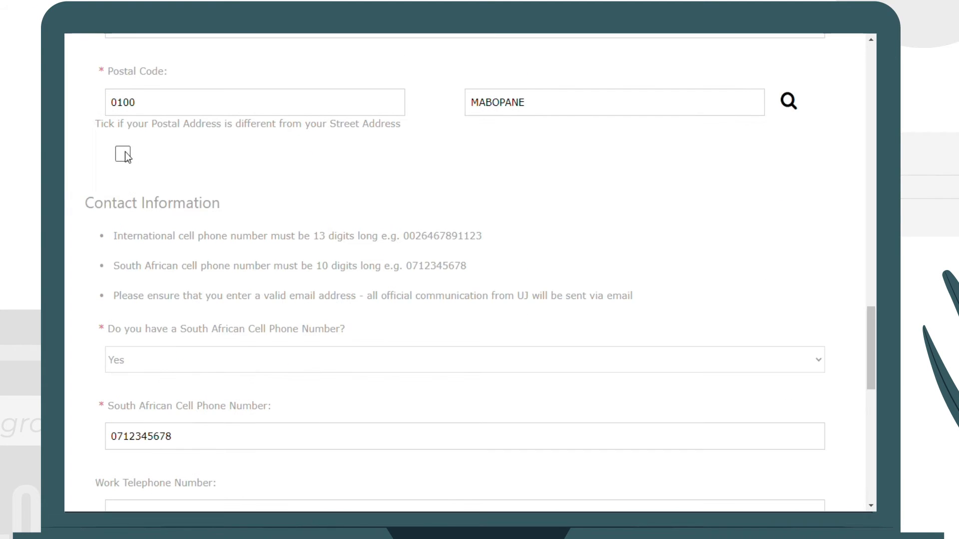
Review the Contact, Residence and Disability sections, including the residence application instructions
{"action": "scroll", "coordinate": [126, 185], "scroll_direction": "down", "scroll_amount": 2}
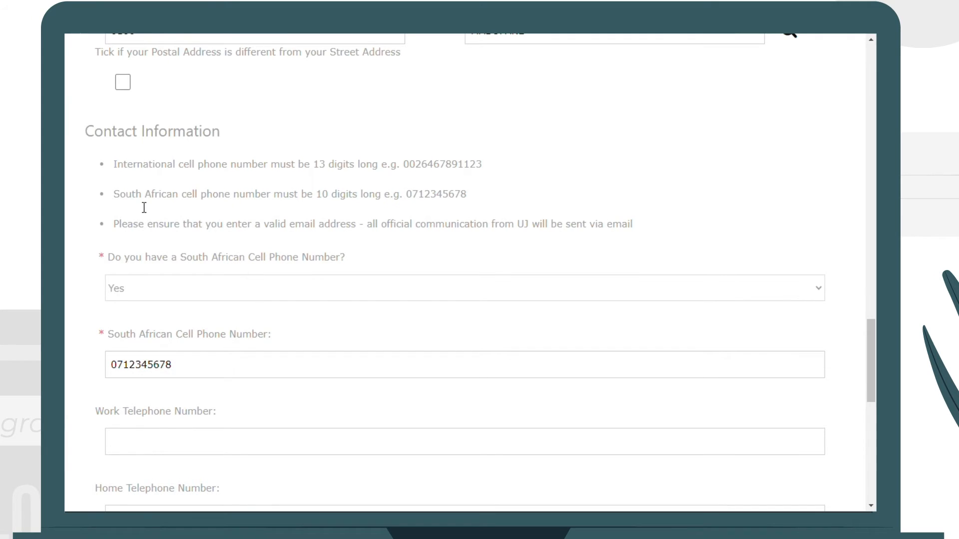
{"action": "scroll", "coordinate": [141, 205], "scroll_direction": "down", "scroll_amount": 1}
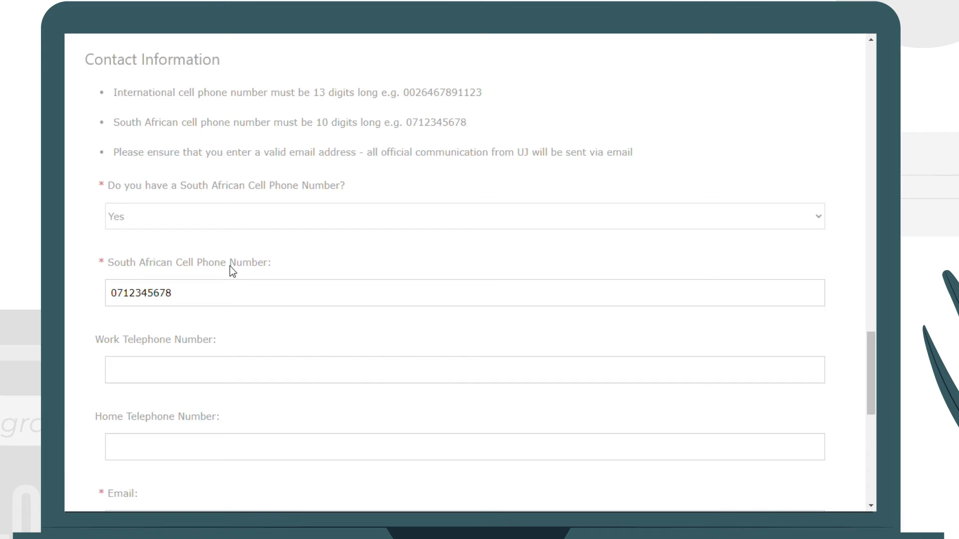
{"action": "scroll", "coordinate": [232, 271], "scroll_direction": "down", "scroll_amount": 2}
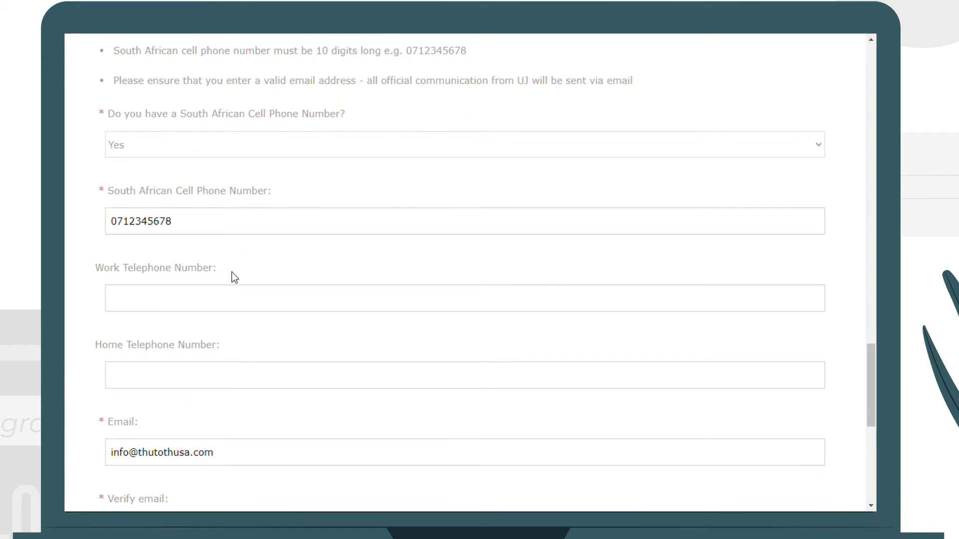
{"action": "scroll", "coordinate": [232, 271], "scroll_direction": "down", "scroll_amount": 2}
{"action": "scroll", "coordinate": [232, 271], "scroll_direction": "down", "scroll_amount": 8}
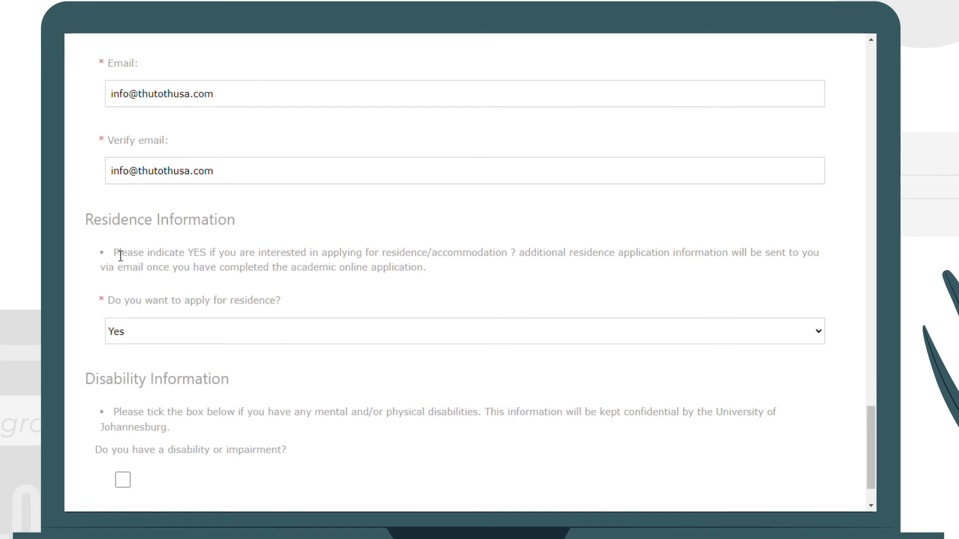
{"action": "left_click_drag", "start_coordinate": [113, 252], "coordinate": [291, 289]}
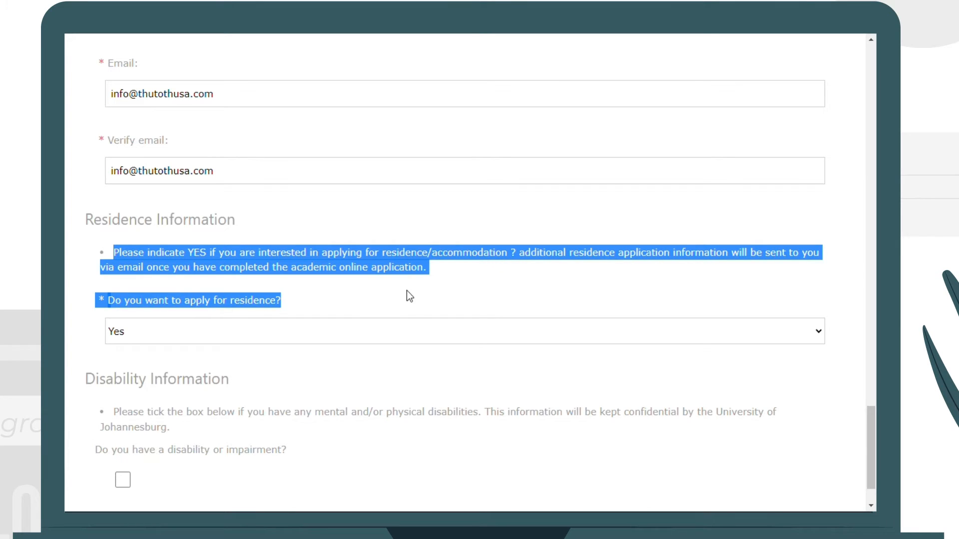
{"action": "left_click_drag", "start_coordinate": [406, 290], "coordinate": [432, 280]}
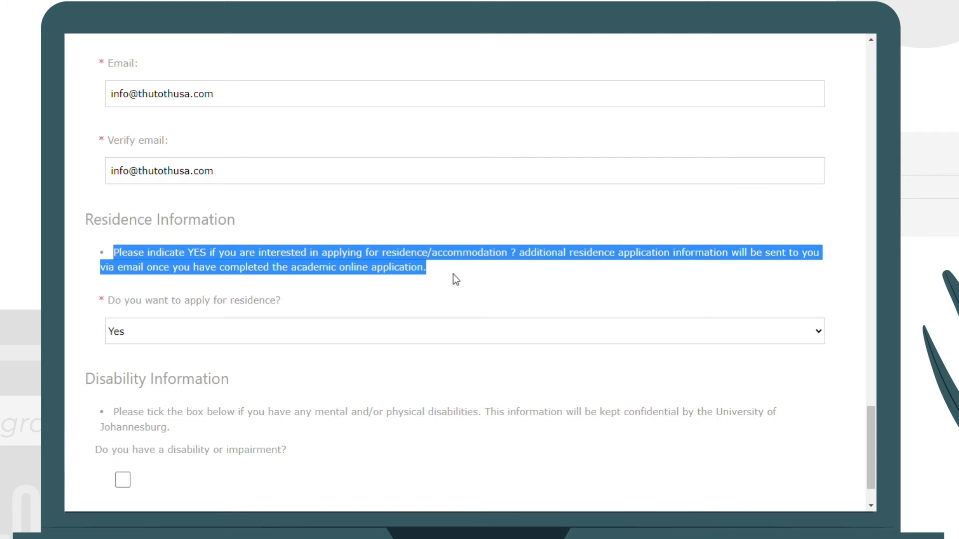
{"action": "left_click", "coordinate": [454, 274]}
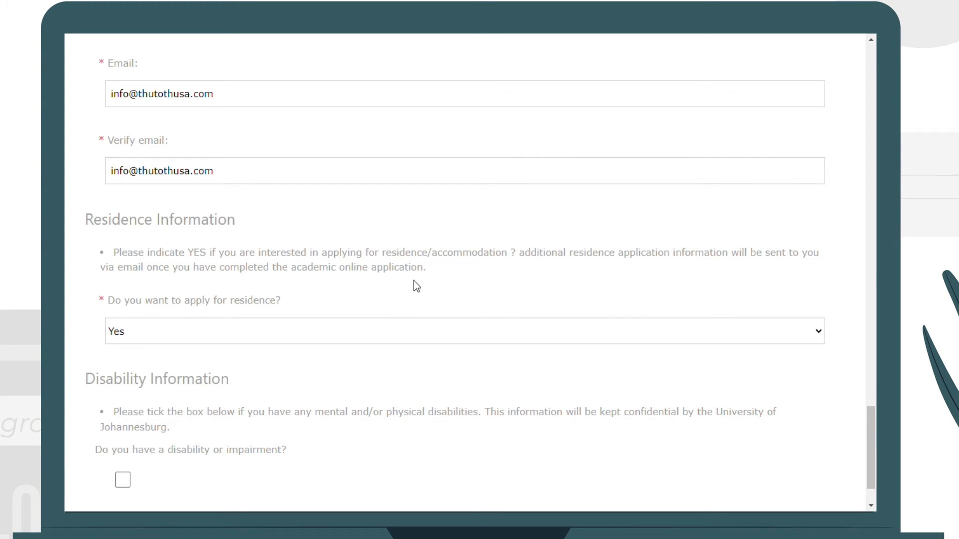
{"action": "scroll", "coordinate": [402, 288], "scroll_direction": "down", "scroll_amount": 2}
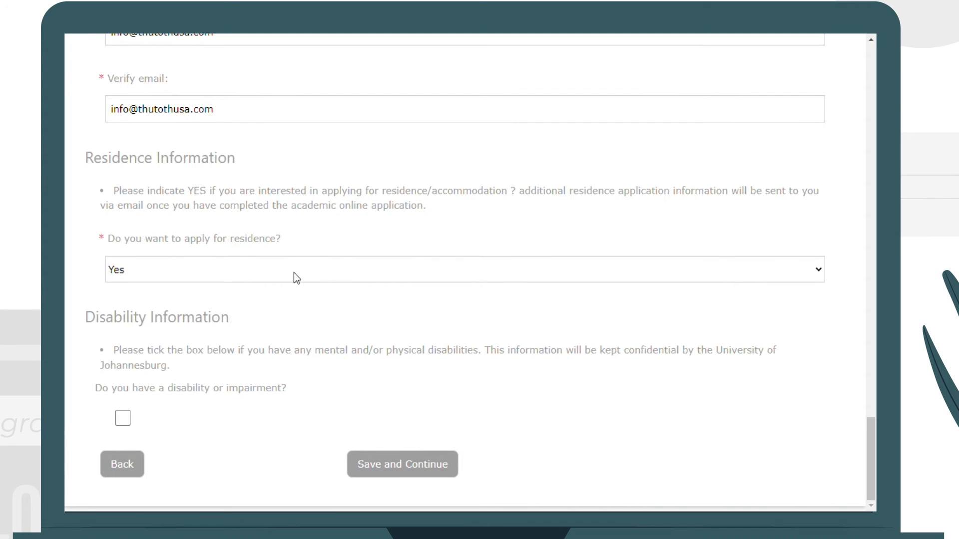
{"action": "left_click", "coordinate": [115, 316]}
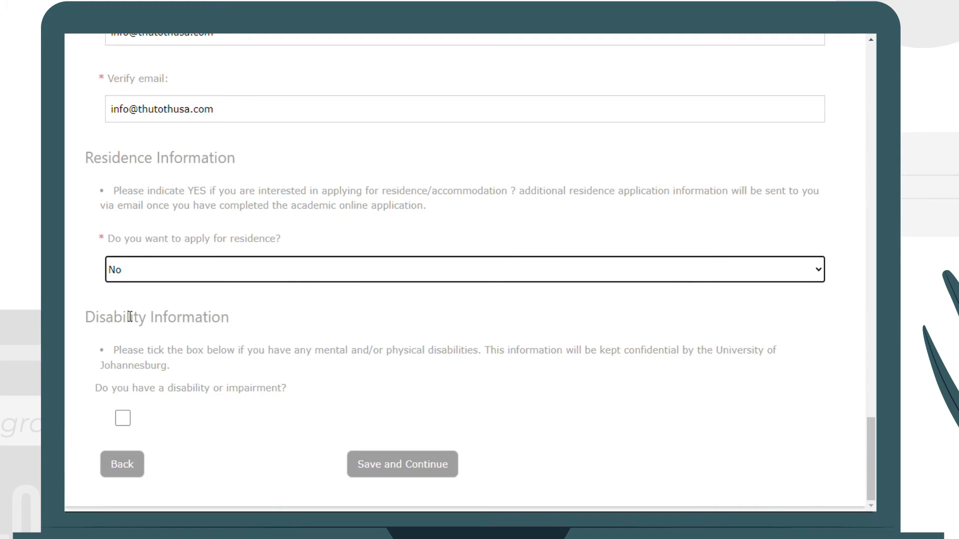
{"action": "left_click", "coordinate": [143, 269]}
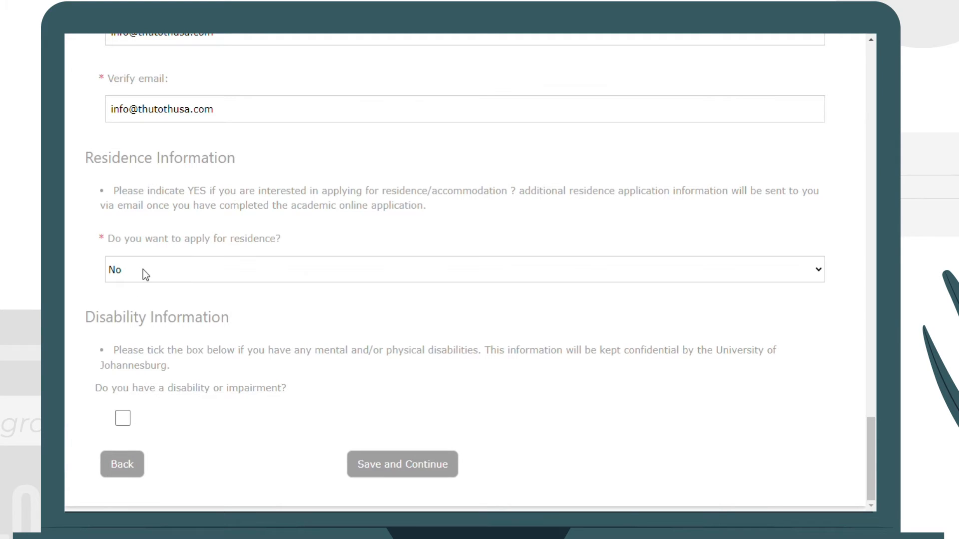
{"action": "left_click", "coordinate": [126, 313]}
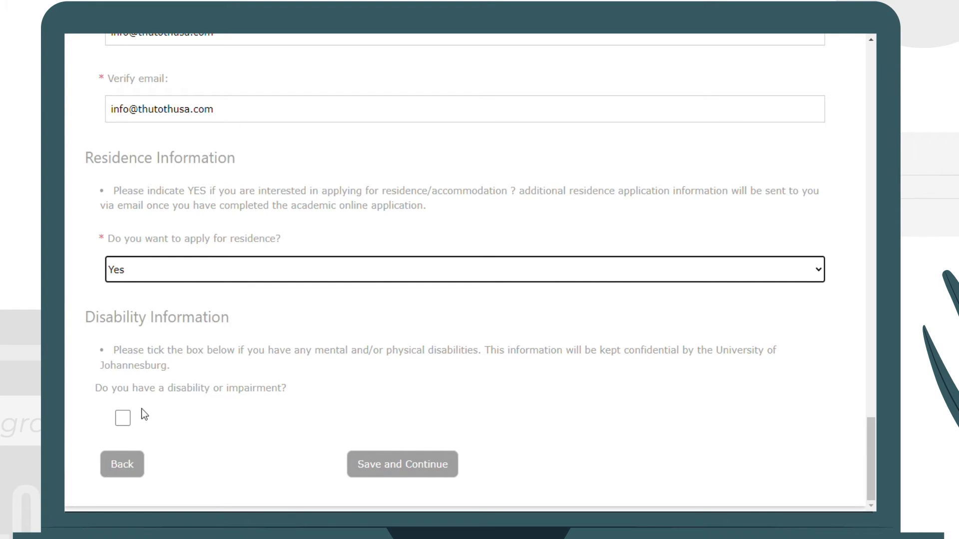
{"action": "left_click", "coordinate": [123, 419]}
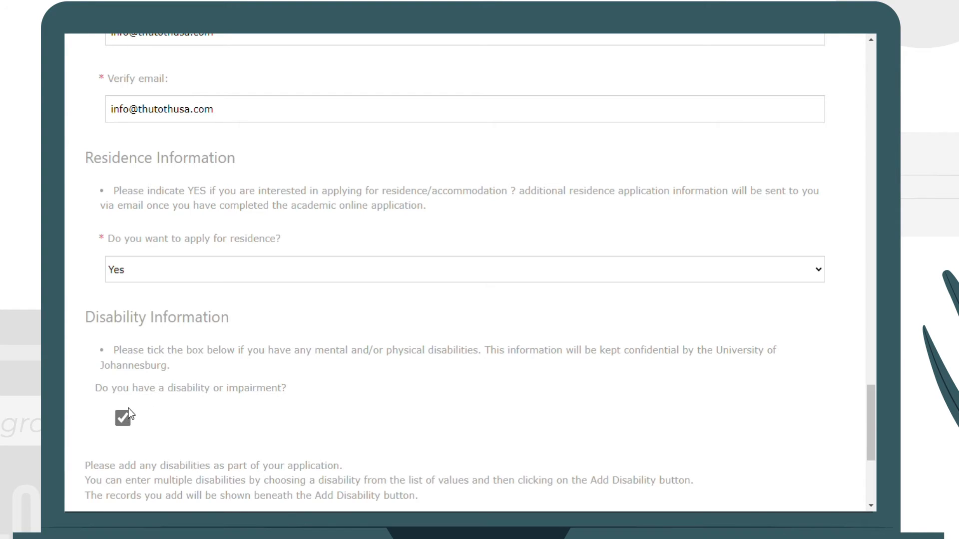
{"action": "scroll", "coordinate": [129, 415], "scroll_direction": "down", "scroll_amount": 3}
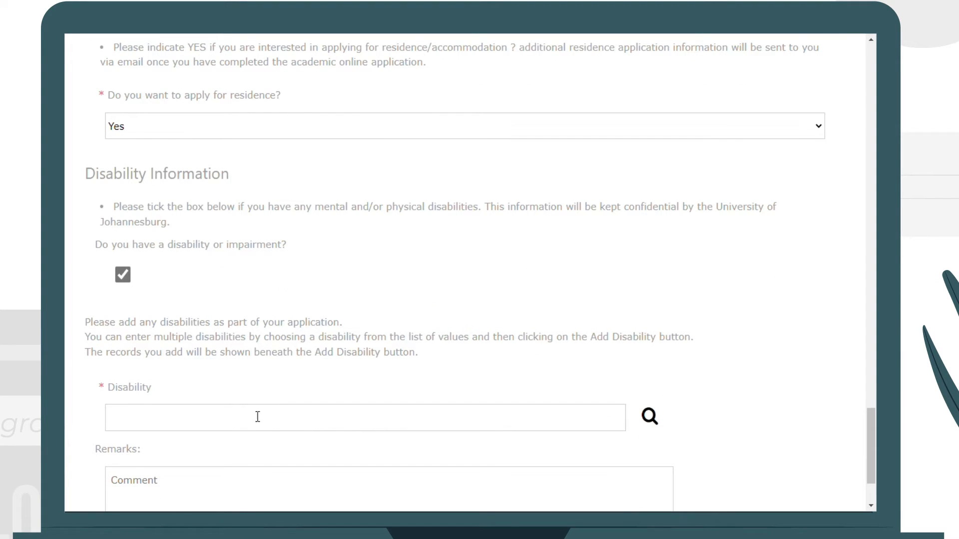
{"action": "scroll", "coordinate": [258, 416], "scroll_direction": "down", "scroll_amount": 2}
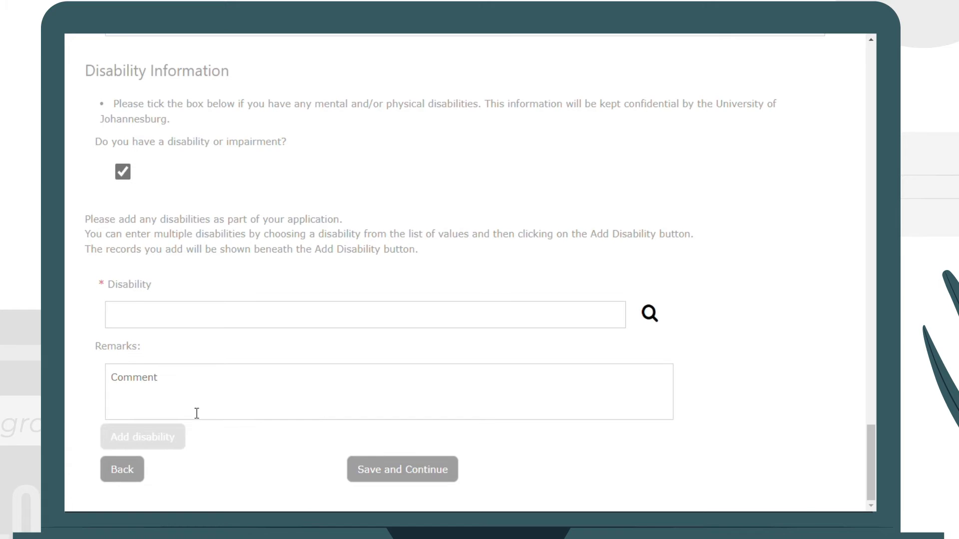
{"action": "left_click", "coordinate": [123, 172]}
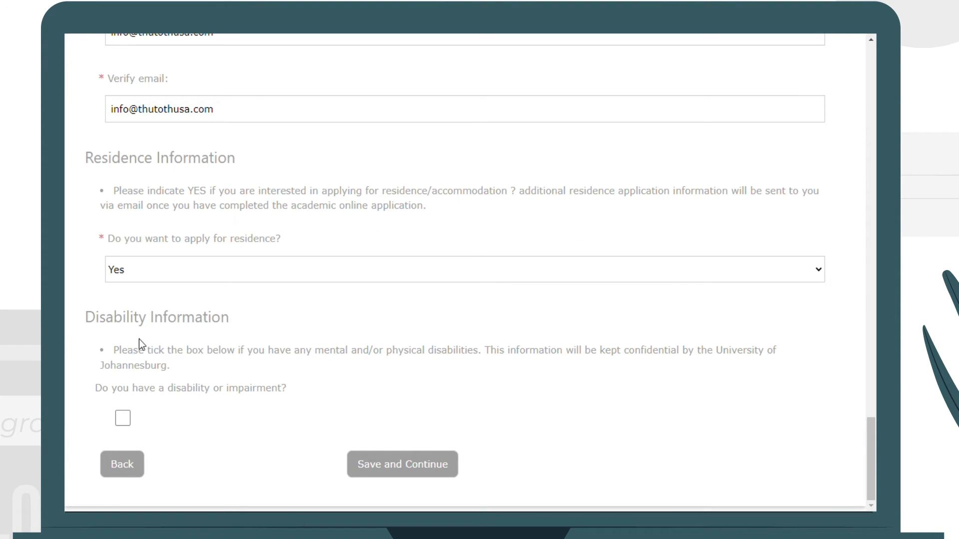
Save the biographical details, then enter the next of kin's full name and mobile number
{"action": "left_click", "coordinate": [413, 466]}
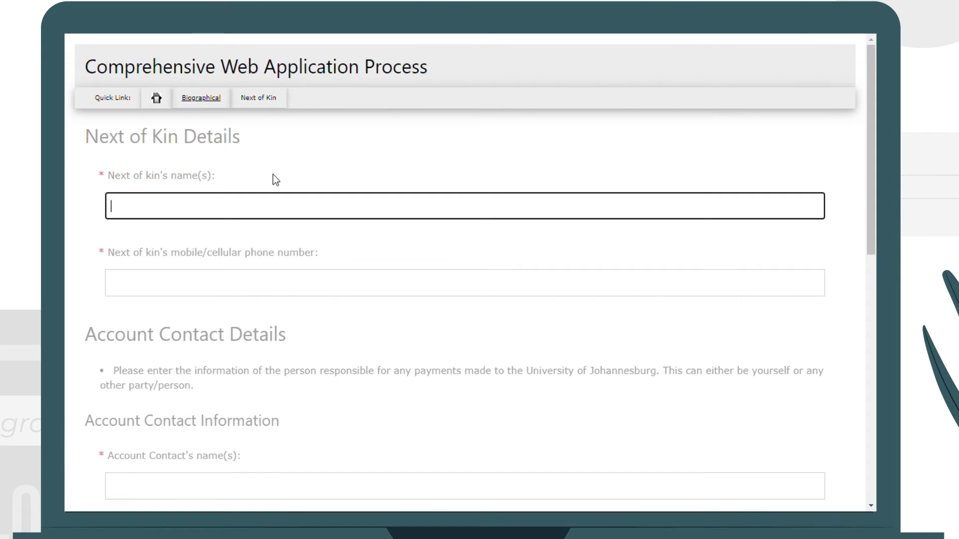
{"action": "left_click", "coordinate": [168, 289]}
{"action": "type", "text": "0812345678"}
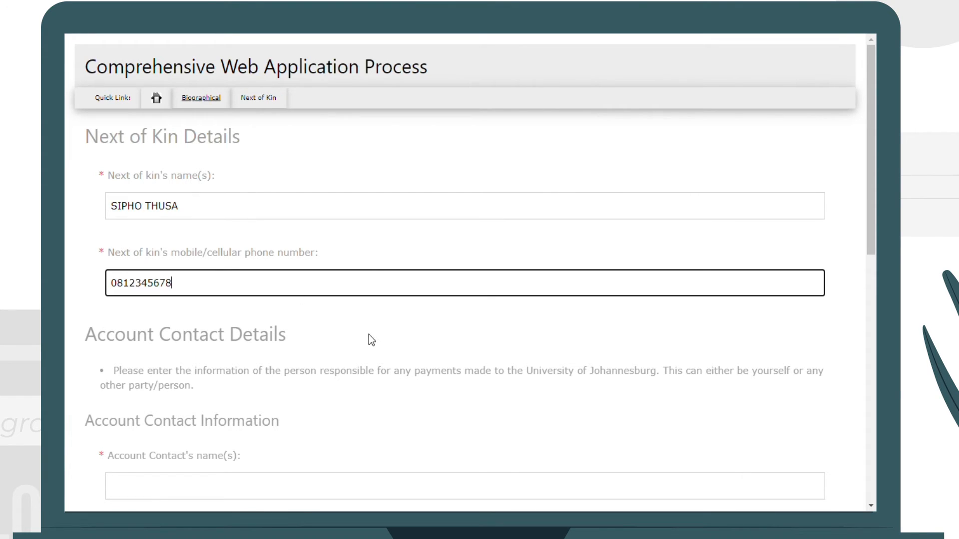
{"action": "scroll", "coordinate": [369, 336], "scroll_direction": "down", "scroll_amount": 5}
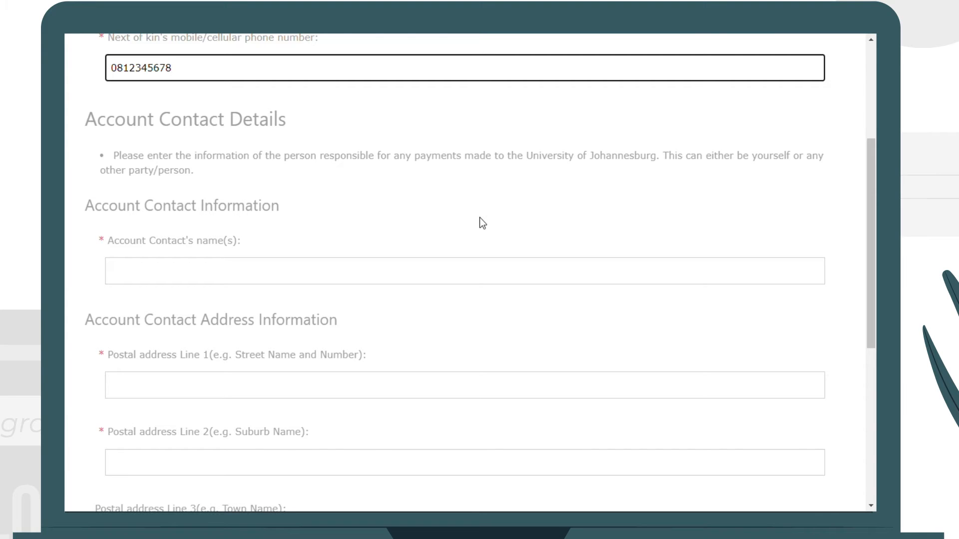
Enter the account contact's name plus the street and suburb postal address lines
{"action": "scroll", "coordinate": [480, 220], "scroll_direction": "down", "scroll_amount": 2}
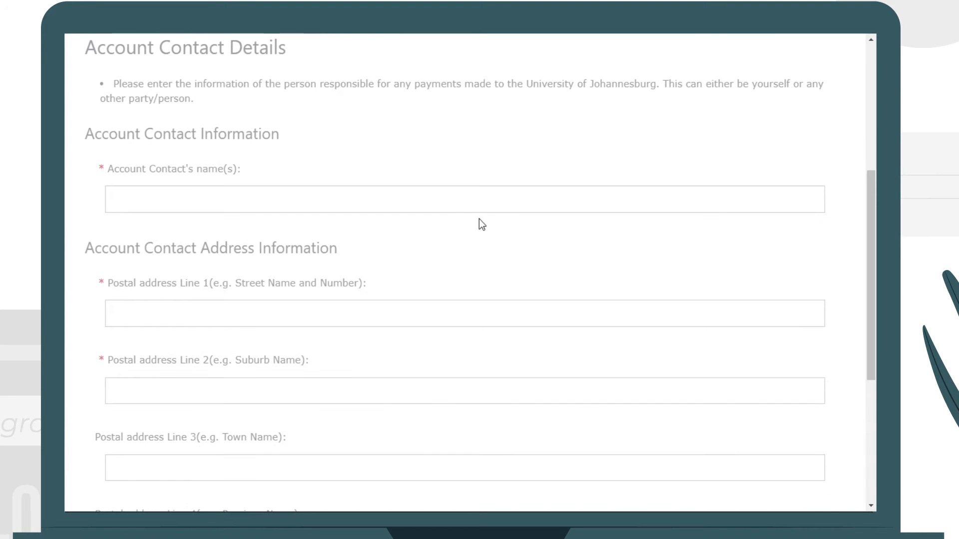
{"action": "left_click", "coordinate": [168, 197]}
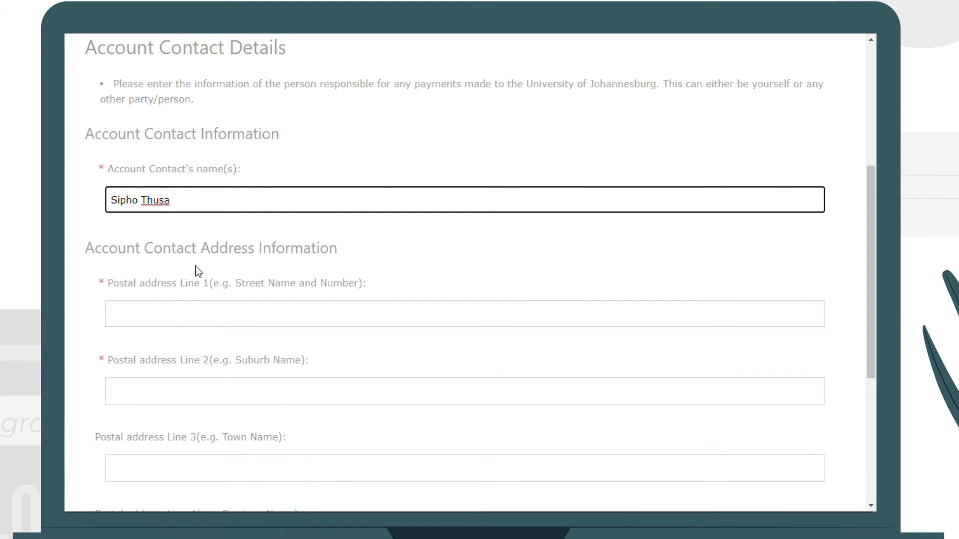
{"action": "scroll", "coordinate": [196, 270], "scroll_direction": "down", "scroll_amount": 2}
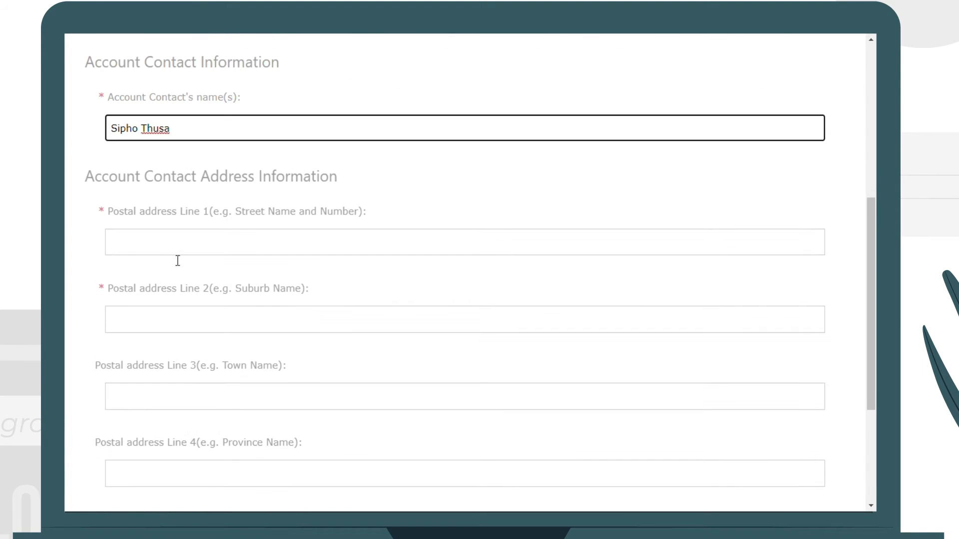
{"action": "left_click", "coordinate": [168, 251]}
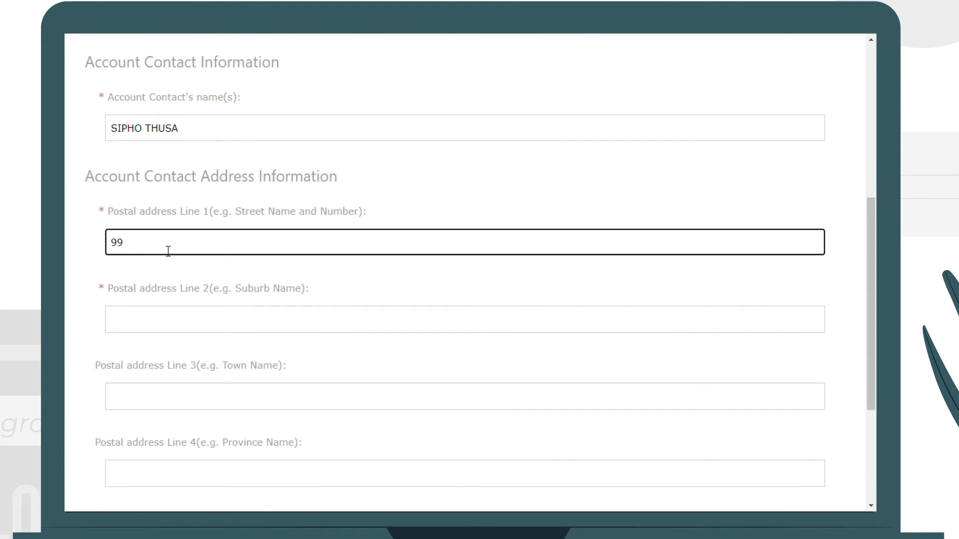
{"action": "left_click", "coordinate": [154, 327]}
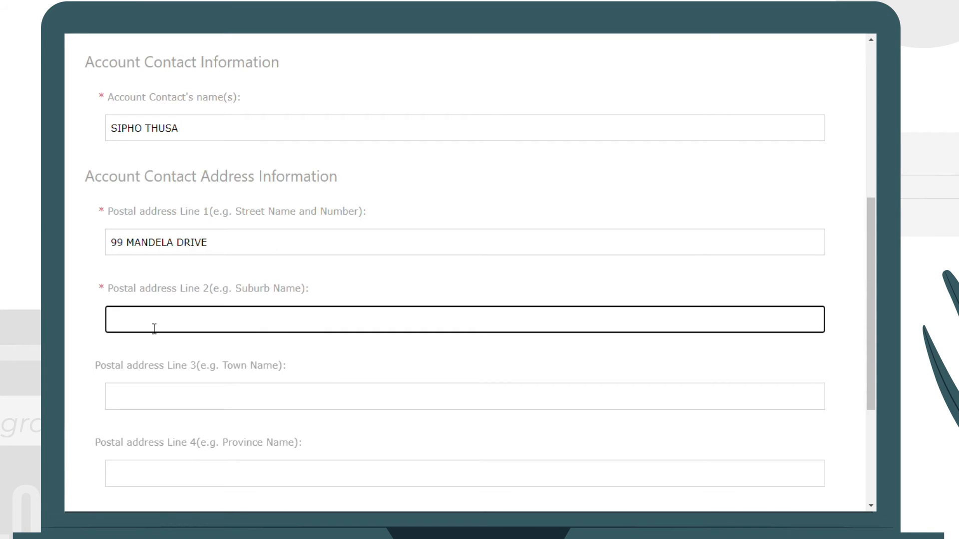
{"action": "type", "text": "Mabopane"}
Fill in the town and province address lines, then begin entering the contact's e-mail address
{"action": "scroll", "coordinate": [165, 328], "scroll_direction": "down", "scroll_amount": 2}
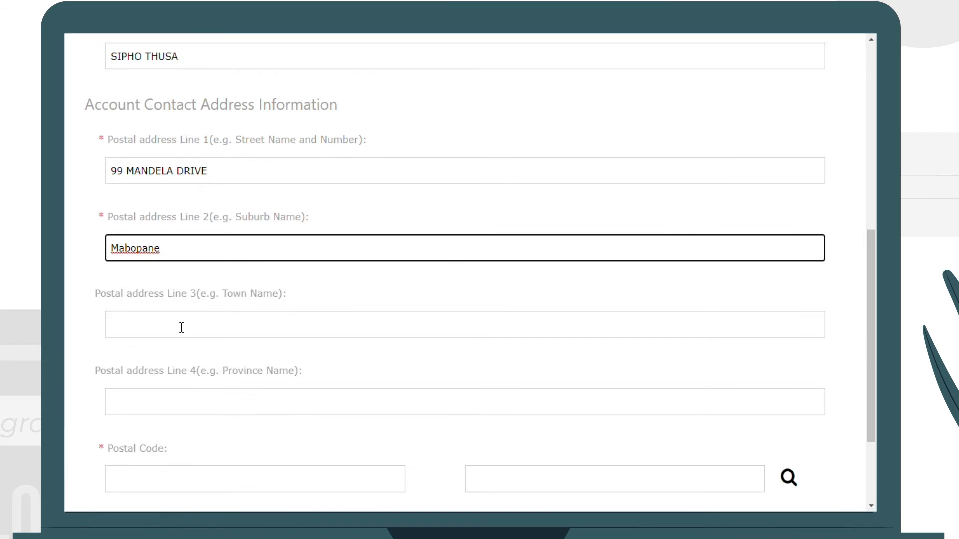
{"action": "left_click", "coordinate": [154, 331]}
{"action": "type", "text": "Pretoria"}
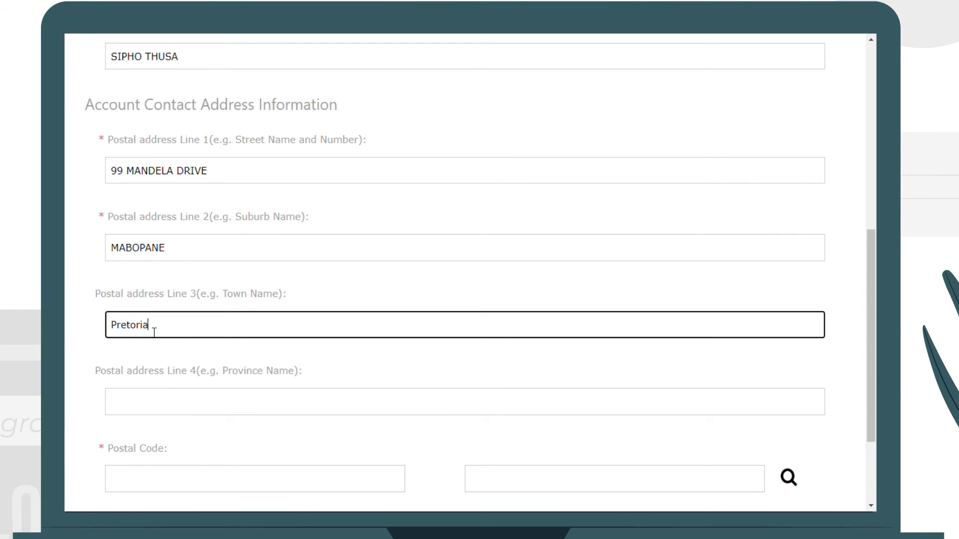
{"action": "left_click", "coordinate": [133, 415]}
{"action": "scroll", "coordinate": [142, 415], "scroll_direction": "down", "scroll_amount": 2}
{"action": "type", "text": "Gauteng"}
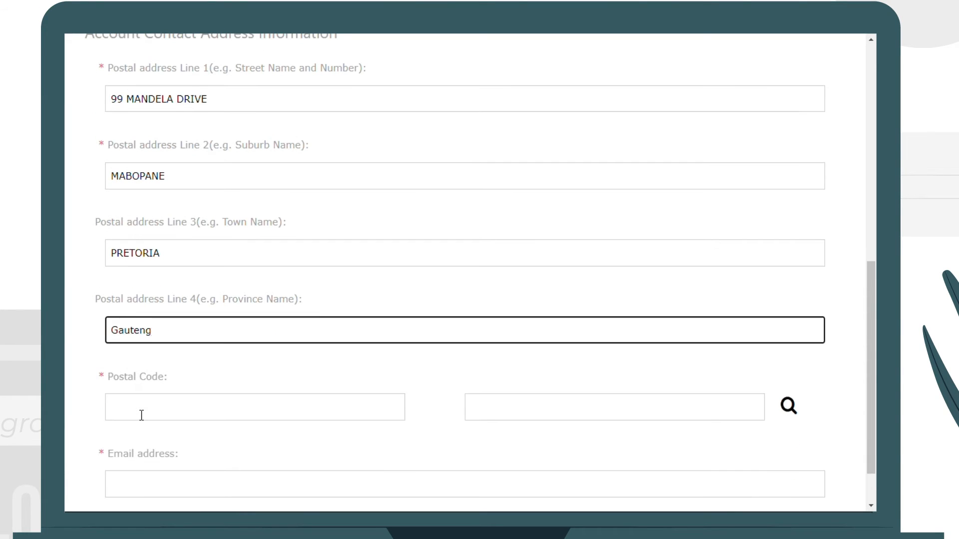
{"action": "scroll", "coordinate": [149, 413], "scroll_direction": "down", "scroll_amount": 2}
{"action": "left_click", "coordinate": [179, 355]}
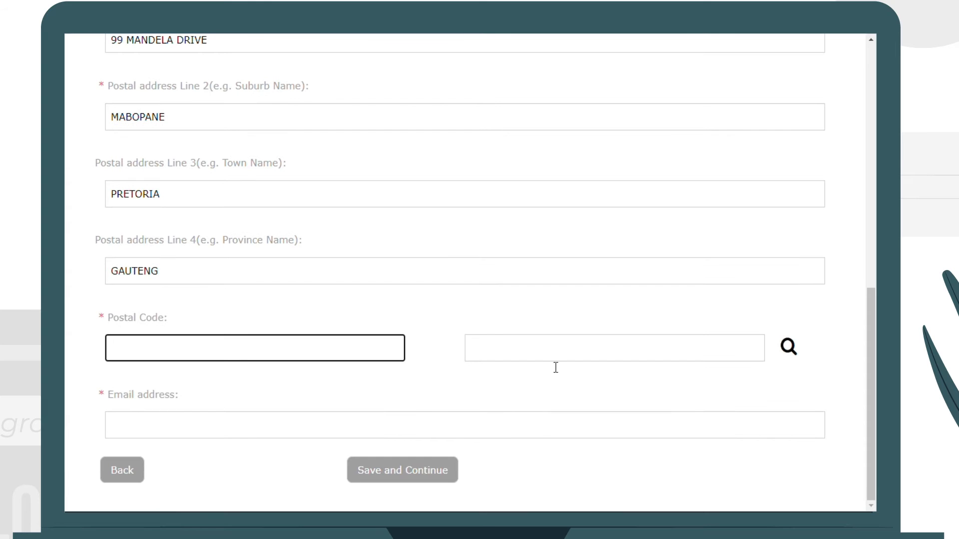
{"action": "left_click", "coordinate": [221, 424]}
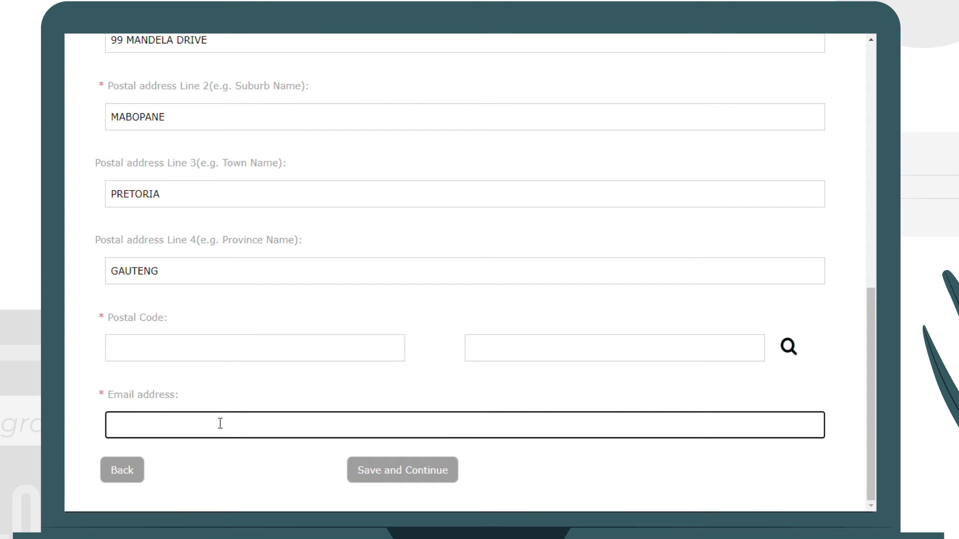
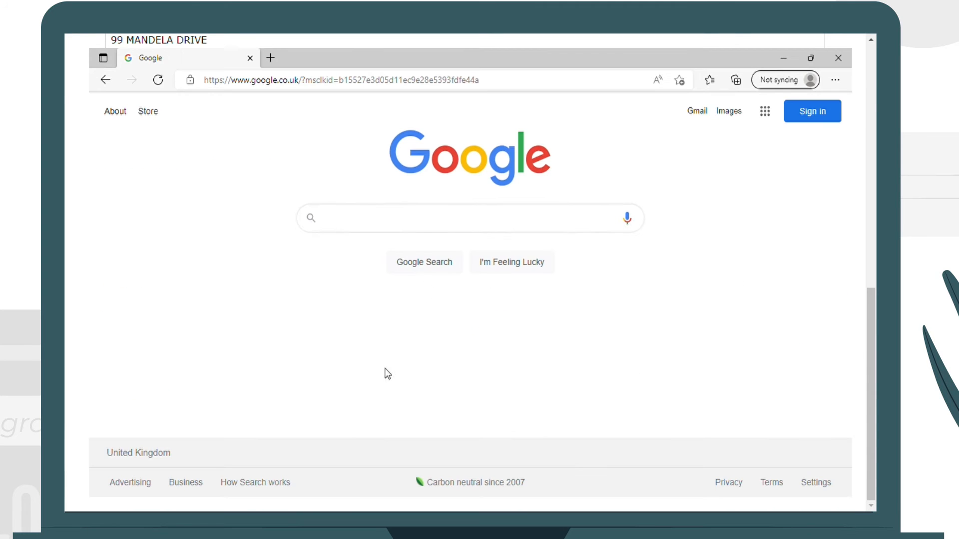
Search Google for 'nsfas bursary' and open the NSFAS bursary scheme page
{"action": "left_click", "coordinate": [426, 224]}
{"action": "type", "text": "nsfas bursary"}
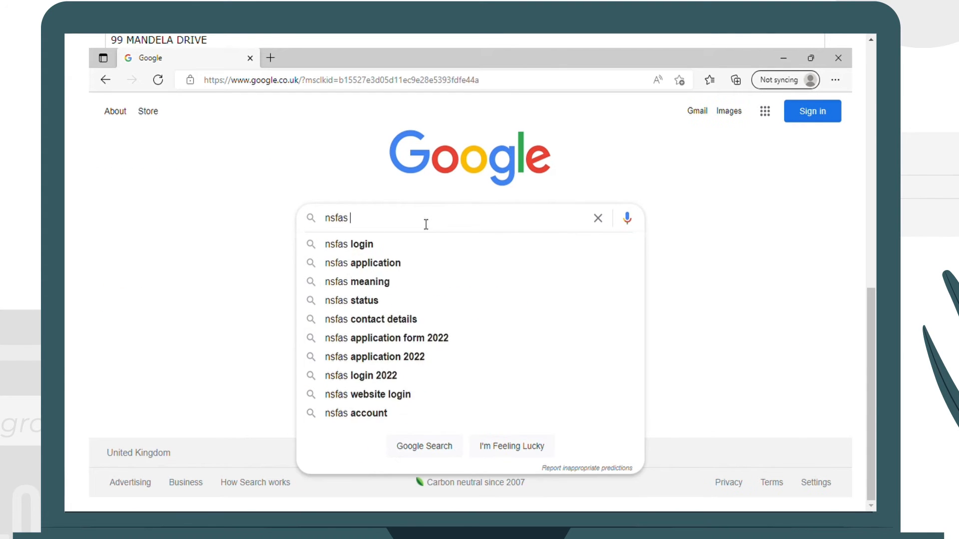
{"action": "key", "text": "Return"}
{"action": "left_click", "coordinate": [277, 233]}
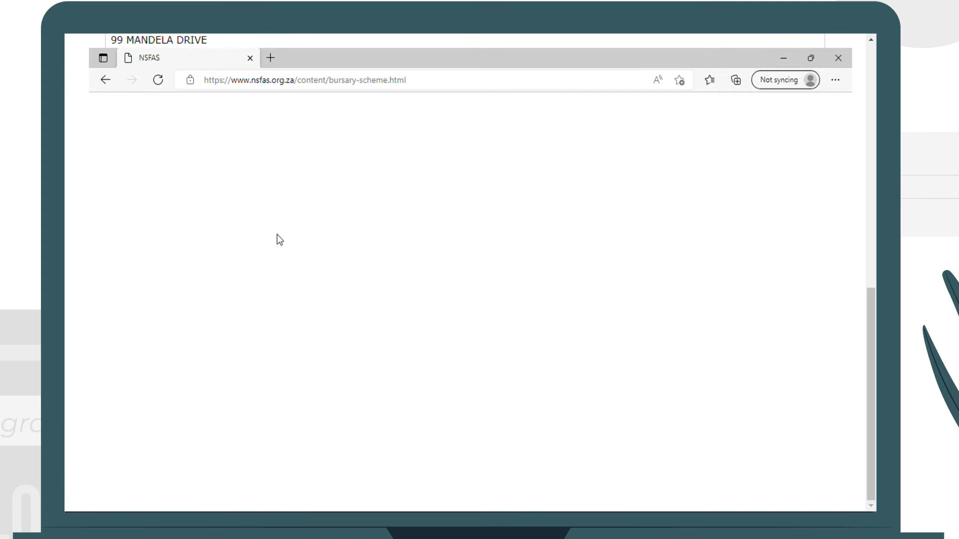
{"action": "scroll", "coordinate": [328, 253], "scroll_direction": "down", "scroll_amount": 20}
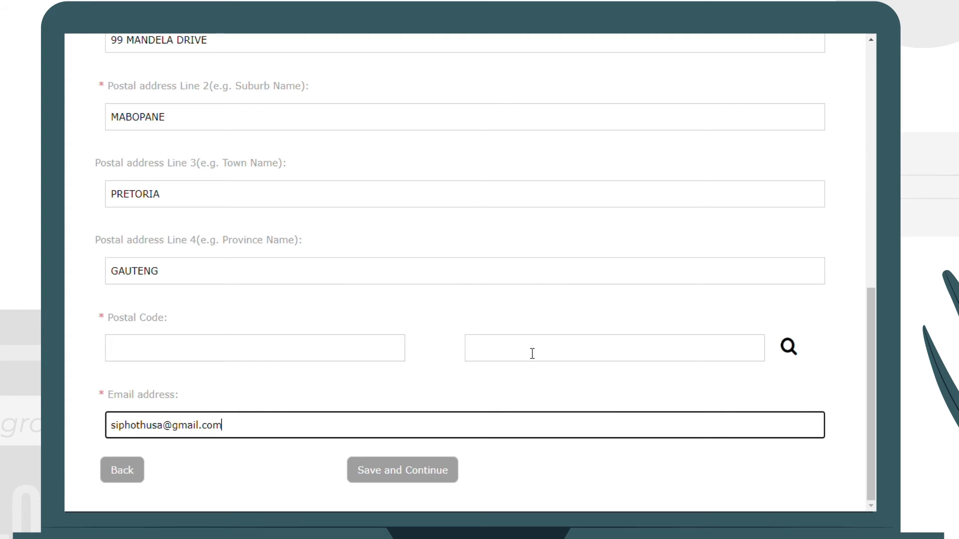
Select the second Postal Code box and return to the top of the form
{"action": "left_click", "coordinate": [740, 354]}
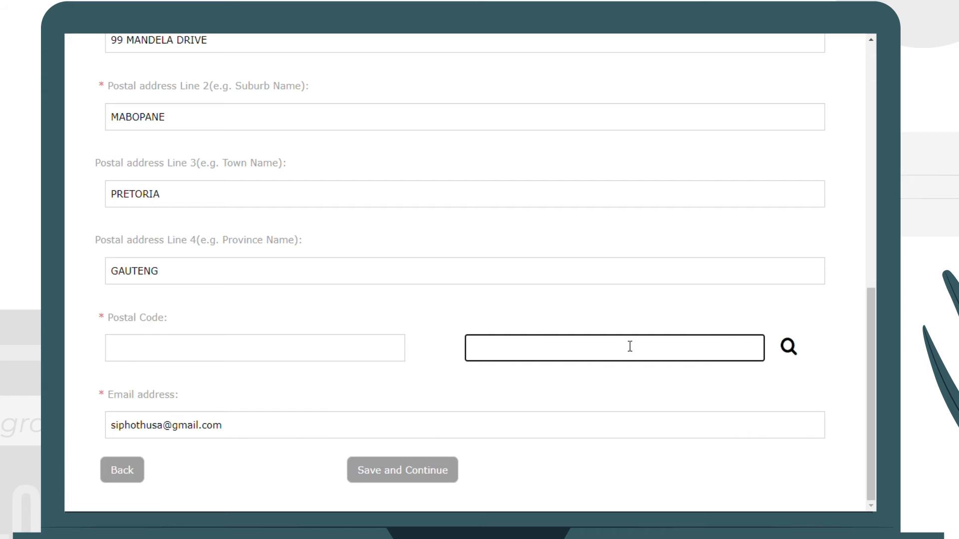
{"action": "scroll", "coordinate": [537, 338], "scroll_direction": "up", "scroll_amount": 1}
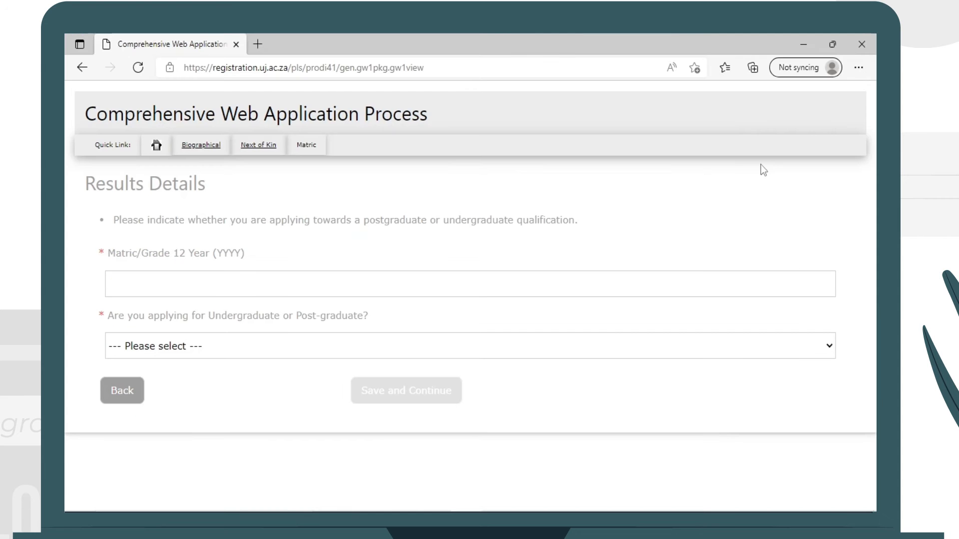
Set Matric year 2022, Undergraduate, No for upgrading results, and SA Matric
{"action": "left_click", "coordinate": [254, 281]}
{"action": "type", "text": "2"}
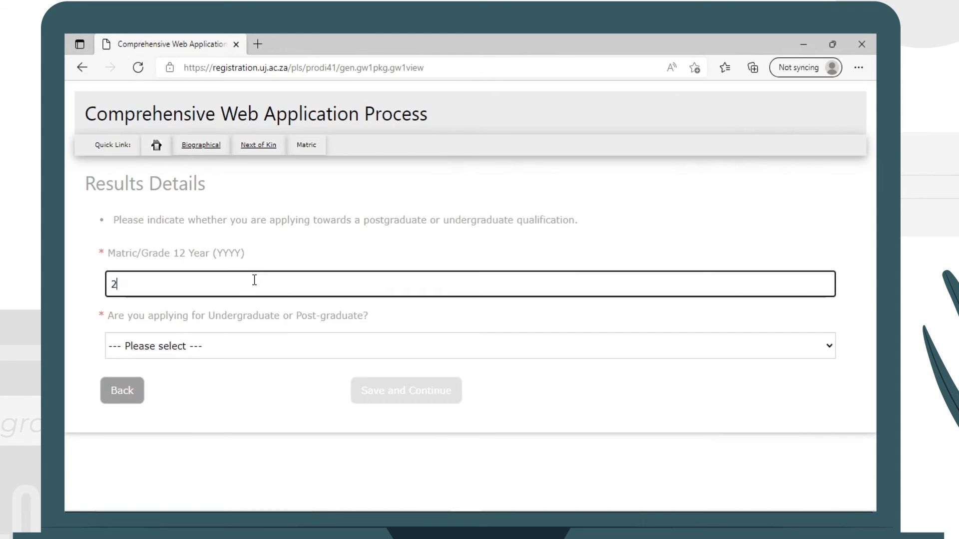
{"action": "type", "text": "022"}
{"action": "left_click", "coordinate": [434, 313]}
{"action": "scroll", "coordinate": [169, 307], "scroll_direction": "down", "scroll_amount": 1}
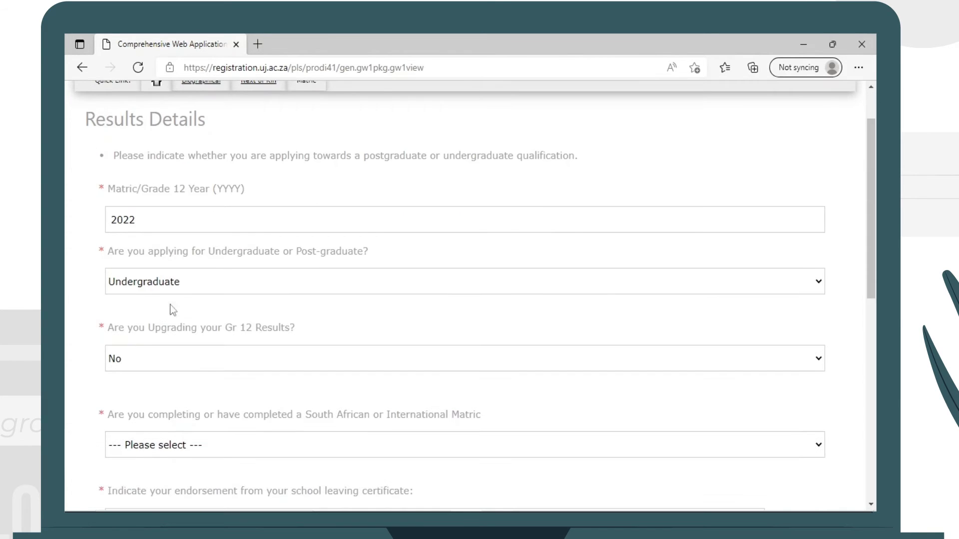
{"action": "left_click", "coordinate": [188, 277]}
{"action": "left_click", "coordinate": [87, 309]}
{"action": "scroll", "coordinate": [136, 266], "scroll_direction": "down", "scroll_amount": 1}
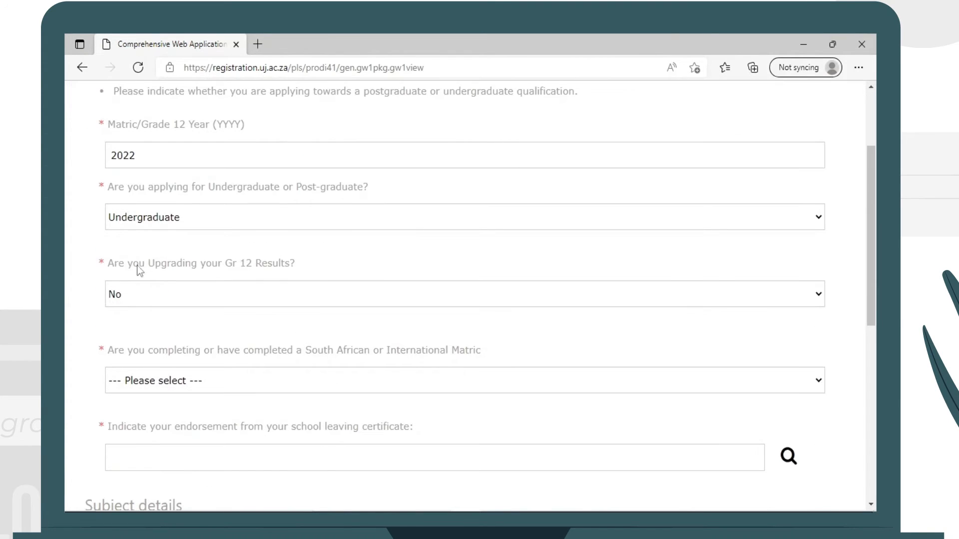
{"action": "left_click", "coordinate": [139, 295]}
{"action": "left_click", "coordinate": [125, 343]}
{"action": "scroll", "coordinate": [147, 336], "scroll_direction": "down", "scroll_amount": 1}
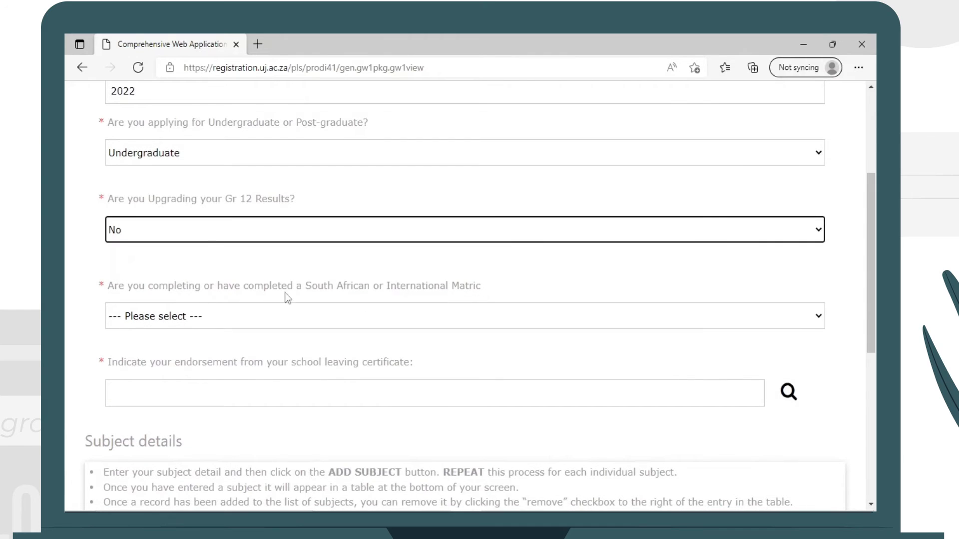
{"action": "left_click", "coordinate": [232, 317]}
{"action": "left_click", "coordinate": [134, 363]}
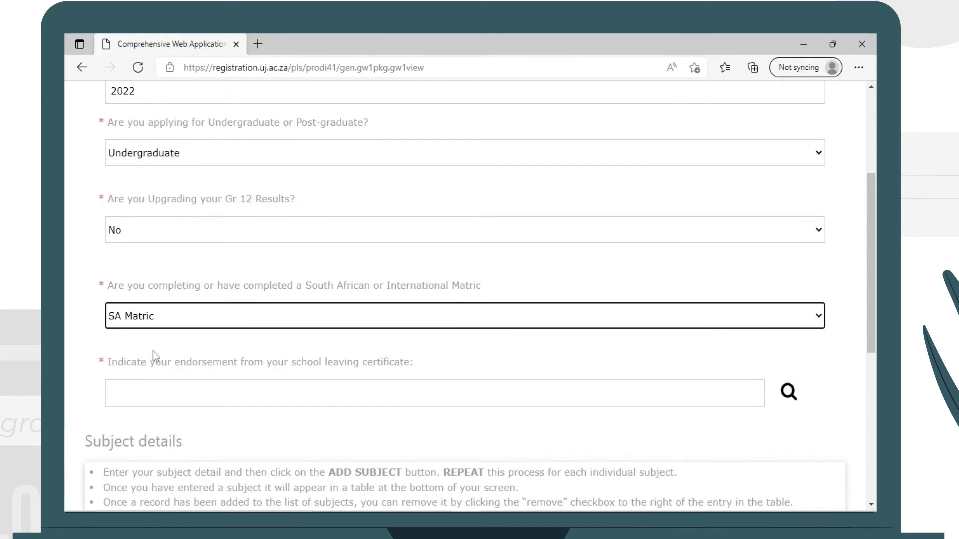
{"action": "scroll", "coordinate": [495, 287], "scroll_direction": "down", "scroll_amount": 1}
{"action": "left_click", "coordinate": [507, 299]}
Choose CURRENTLY IN GR.12 as the school leaving endorsement
{"action": "left_click", "coordinate": [787, 328]}
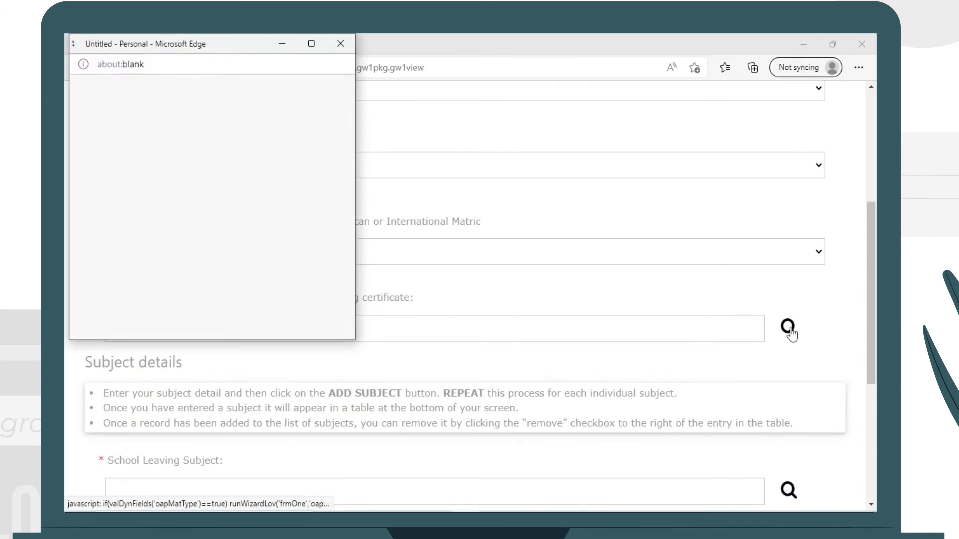
{"action": "scroll", "coordinate": [251, 202], "scroll_direction": "down", "scroll_amount": 1}
{"action": "left_click", "coordinate": [127, 307]}
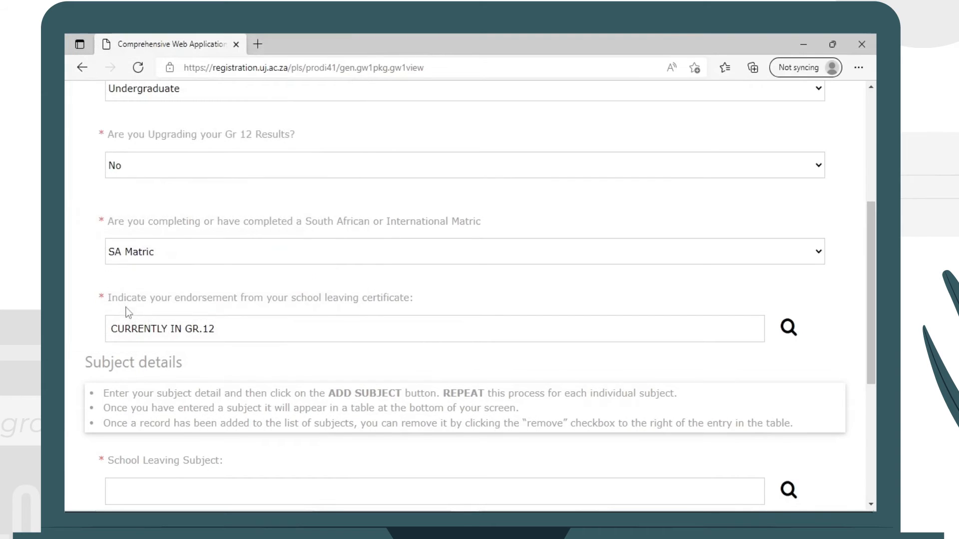
{"action": "scroll", "coordinate": [446, 285], "scroll_direction": "down", "scroll_amount": 2}
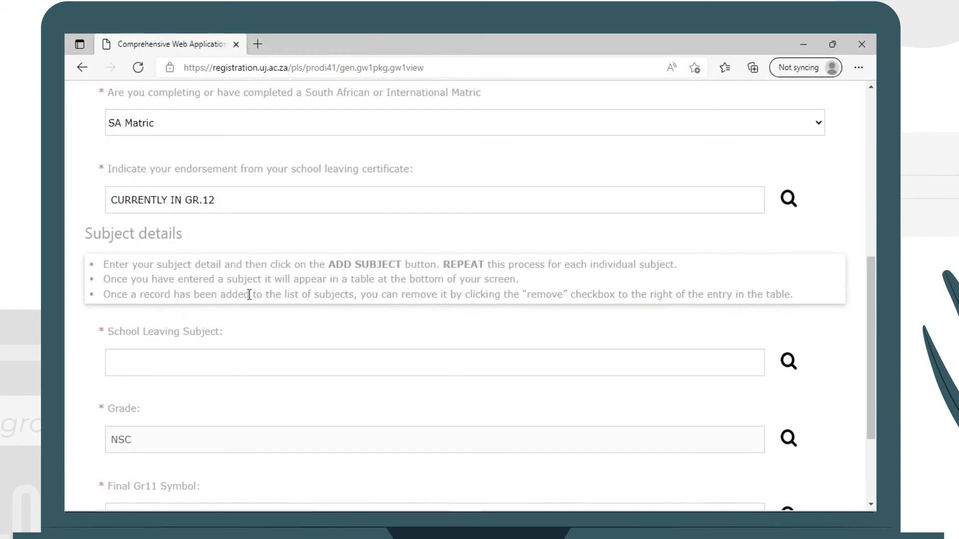
{"action": "scroll", "coordinate": [89, 296], "scroll_direction": "down", "scroll_amount": 1}
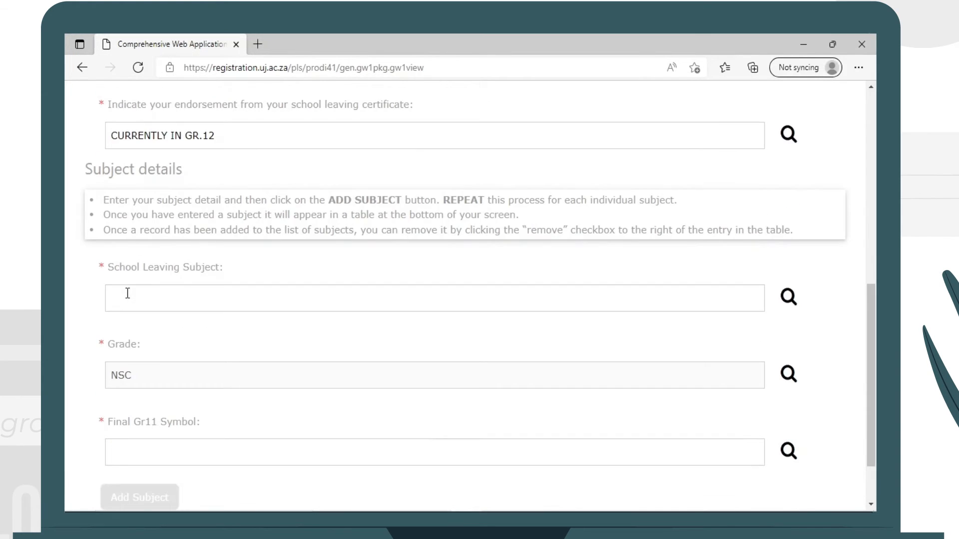
{"action": "left_click", "coordinate": [126, 292]}
{"action": "left_click", "coordinate": [788, 297]}
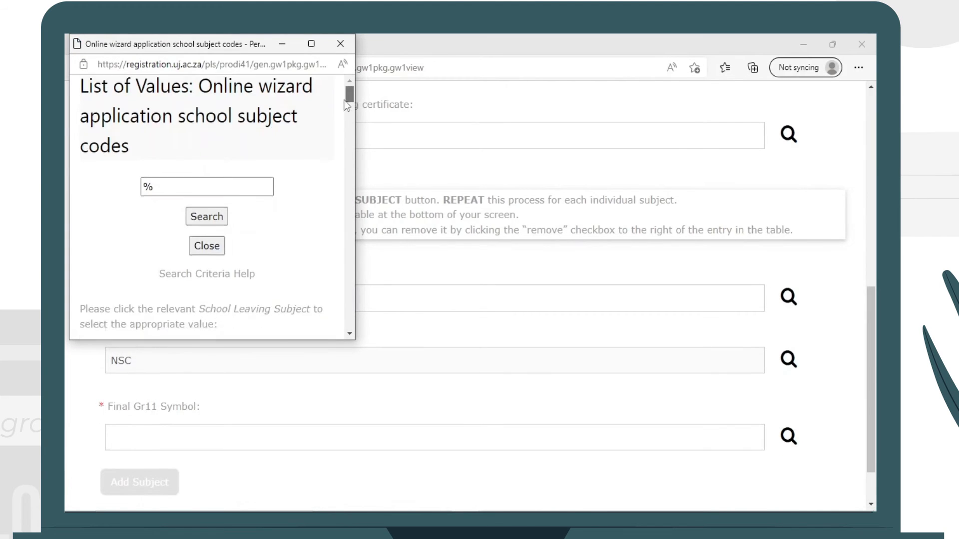
Search subject codes for 'english' and select ENGLISH HOME LANG. (NSC/NCV)
{"action": "left_click_drag", "start_coordinate": [350, 95], "coordinate": [374, 71]}
{"action": "left_click", "coordinate": [168, 195]}
{"action": "double_click", "coordinate": [168, 195]}
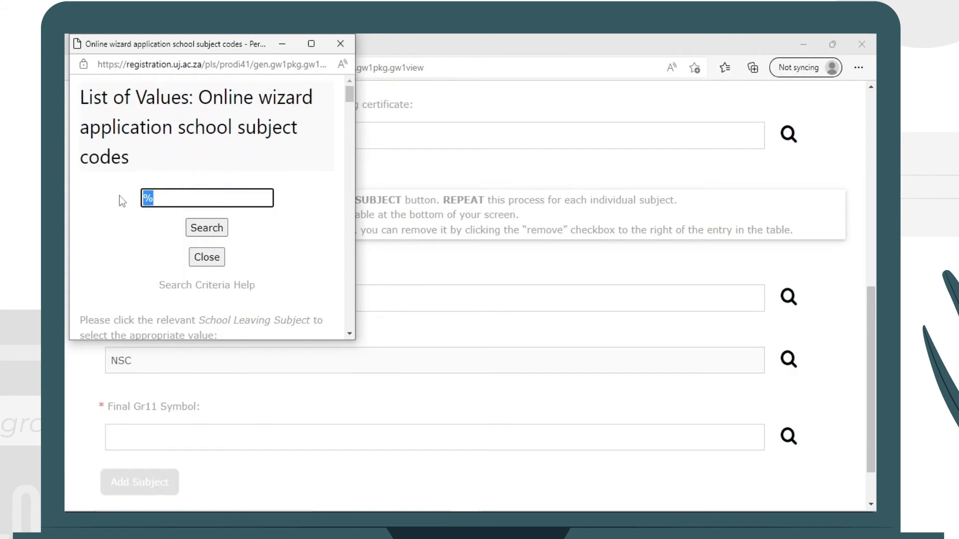
{"action": "type", "text": "english"}
{"action": "left_click", "coordinate": [199, 233]}
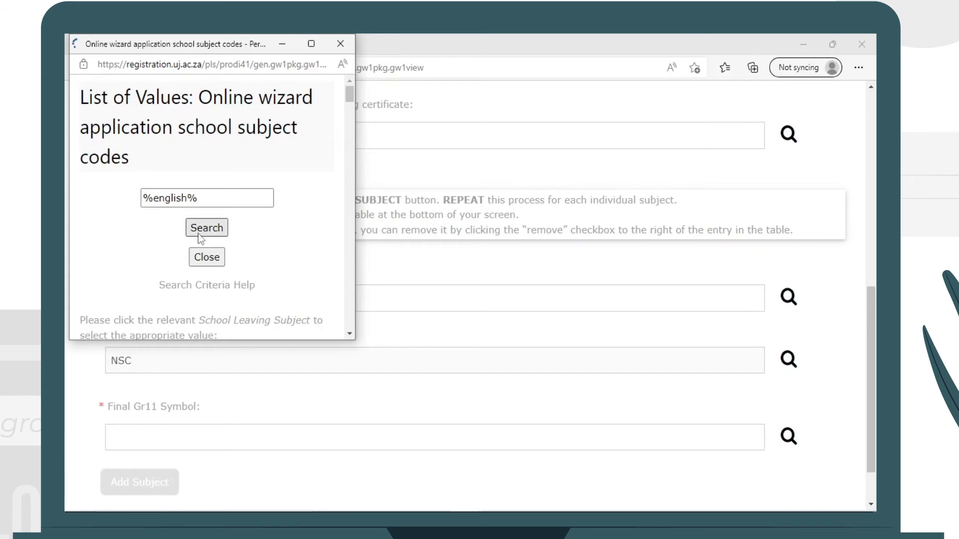
{"action": "scroll", "coordinate": [196, 237], "scroll_direction": "down", "scroll_amount": 2}
{"action": "left_click", "coordinate": [109, 308]}
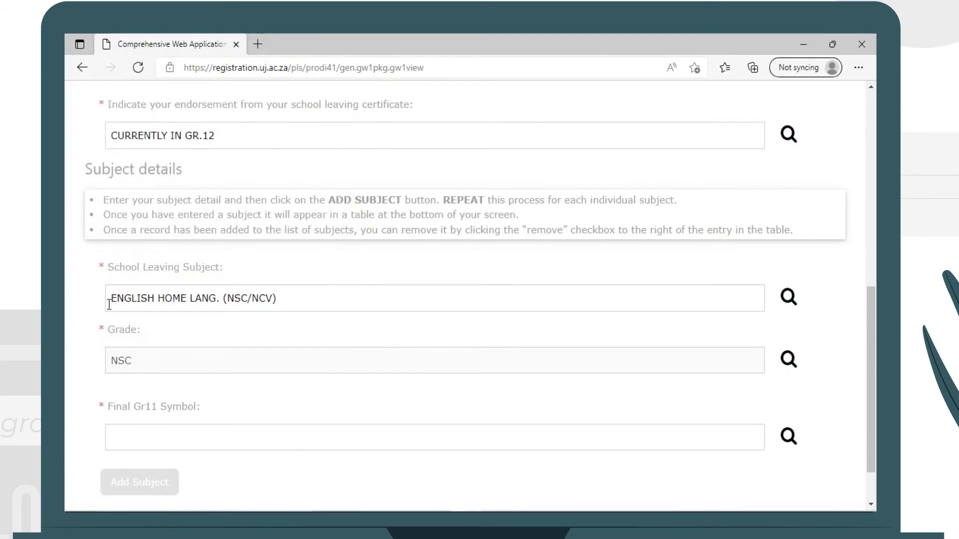
{"action": "scroll", "coordinate": [150, 305], "scroll_direction": "down", "scroll_amount": 1}
Set the final Grade 11 symbol to 77 and add the subject to the table
{"action": "left_click", "coordinate": [219, 372]}
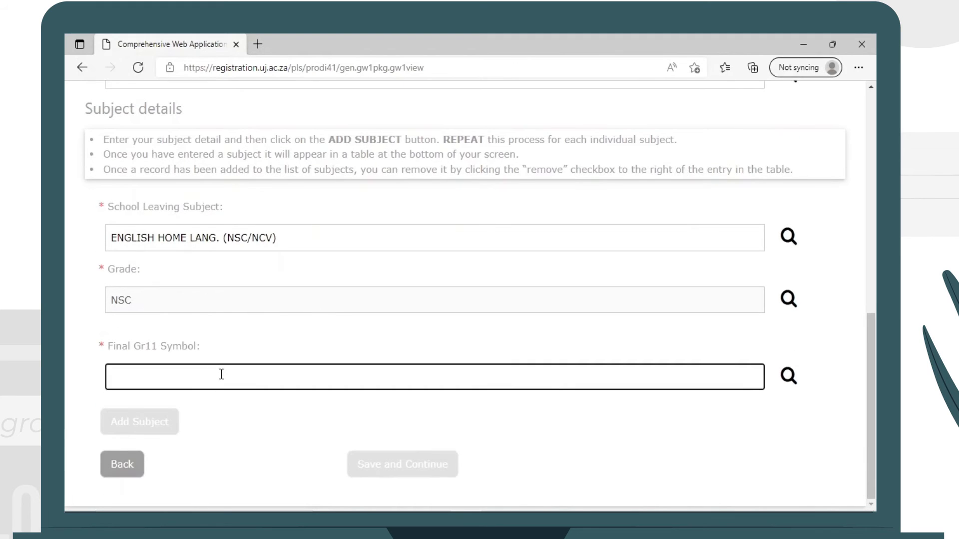
{"action": "left_click", "coordinate": [788, 376]}
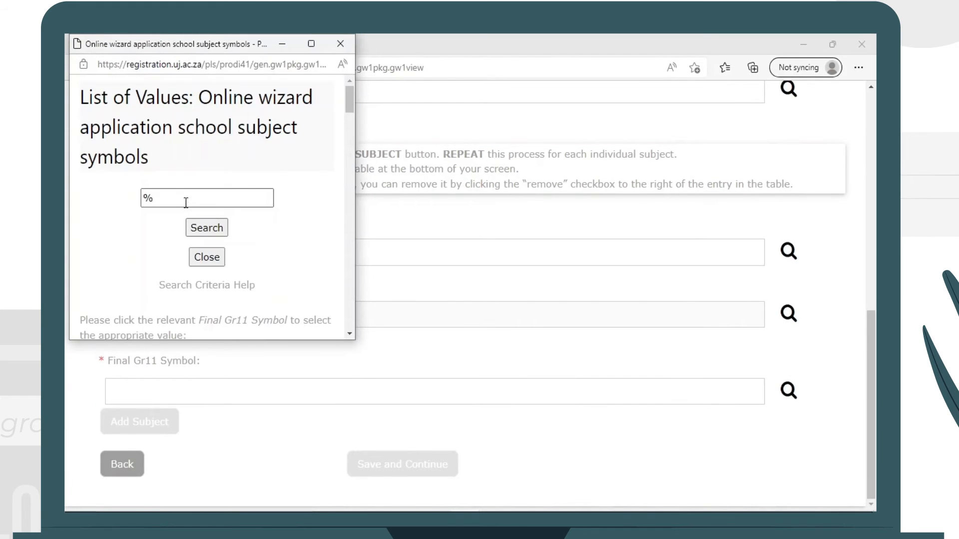
{"action": "scroll", "coordinate": [190, 216], "scroll_direction": "down", "scroll_amount": 8}
{"action": "scroll", "coordinate": [190, 216], "scroll_direction": "down", "scroll_amount": 5}
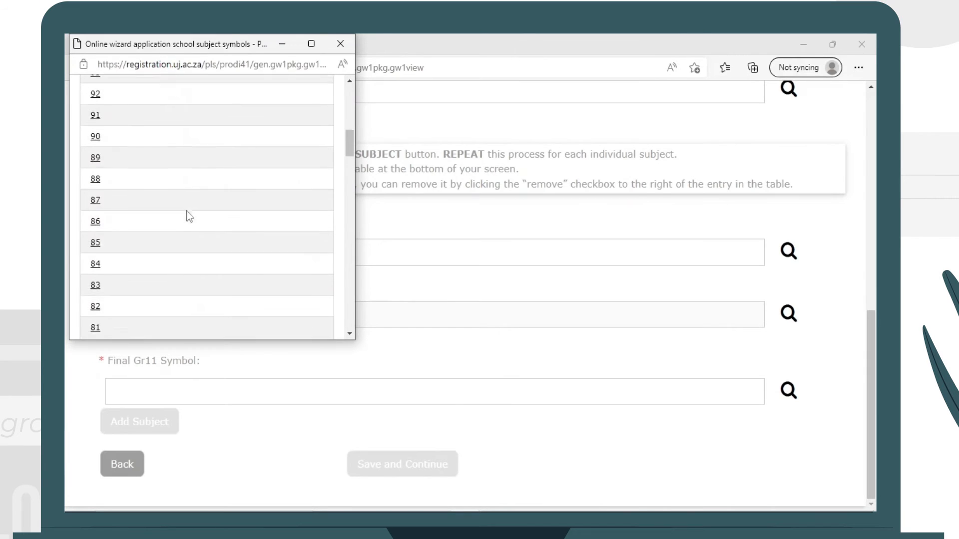
{"action": "left_click", "coordinate": [98, 254]}
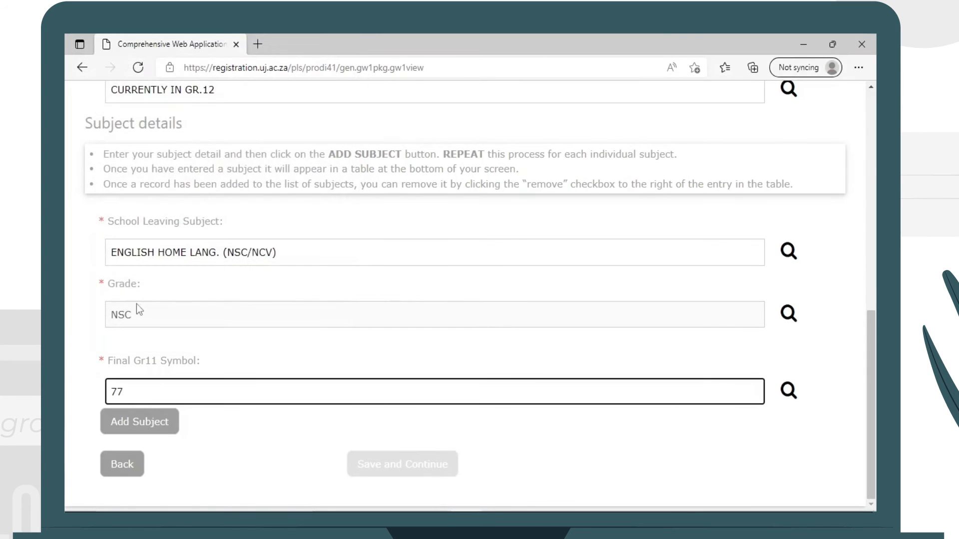
{"action": "left_click", "coordinate": [154, 430]}
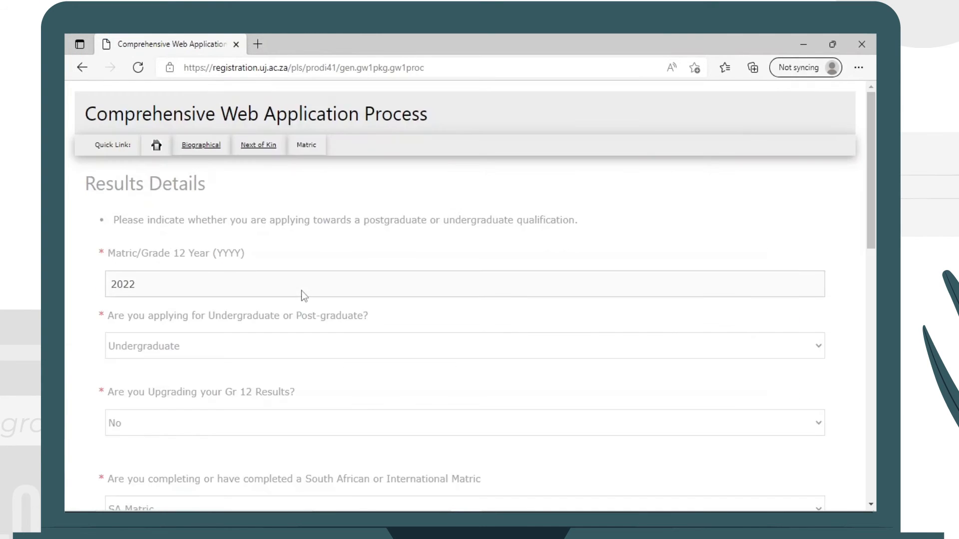
Scroll down to confirm all seven subjects are listed, including Mathematics 66 and Accounting 62
{"action": "scroll", "coordinate": [298, 292], "scroll_direction": "down", "scroll_amount": 6}
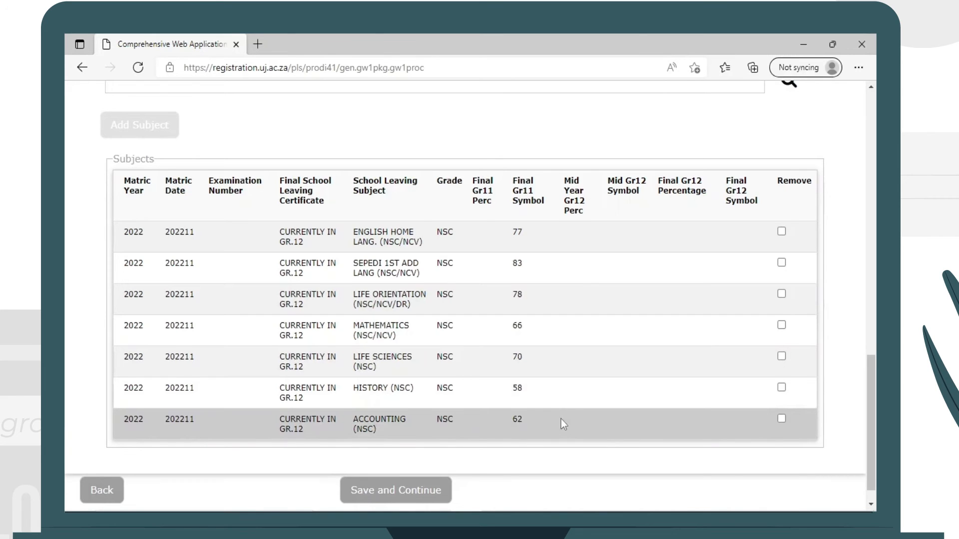
{"action": "scroll", "coordinate": [562, 419], "scroll_direction": "down", "scroll_amount": 1}
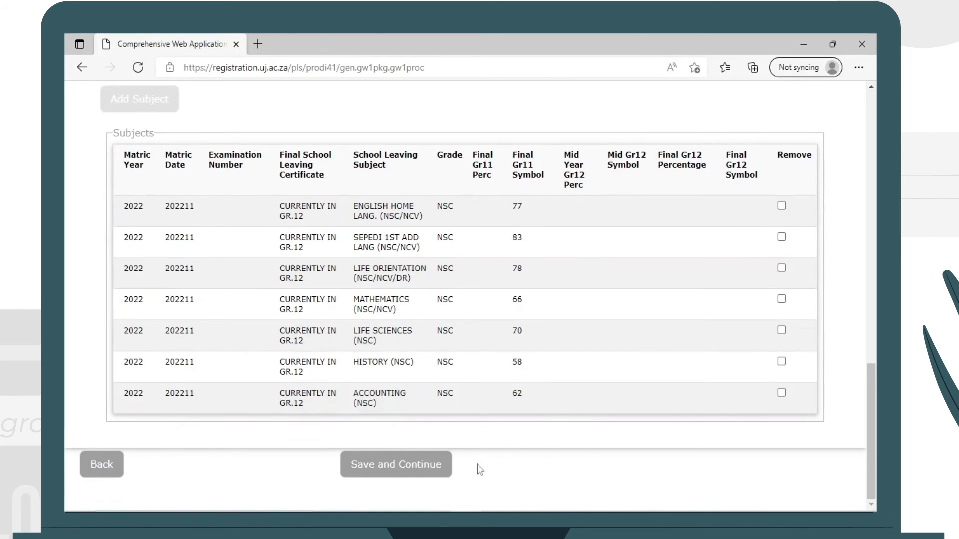
Save the subjects and browse the full wildcard list of schools for last school attended
{"action": "left_click", "coordinate": [407, 467]}
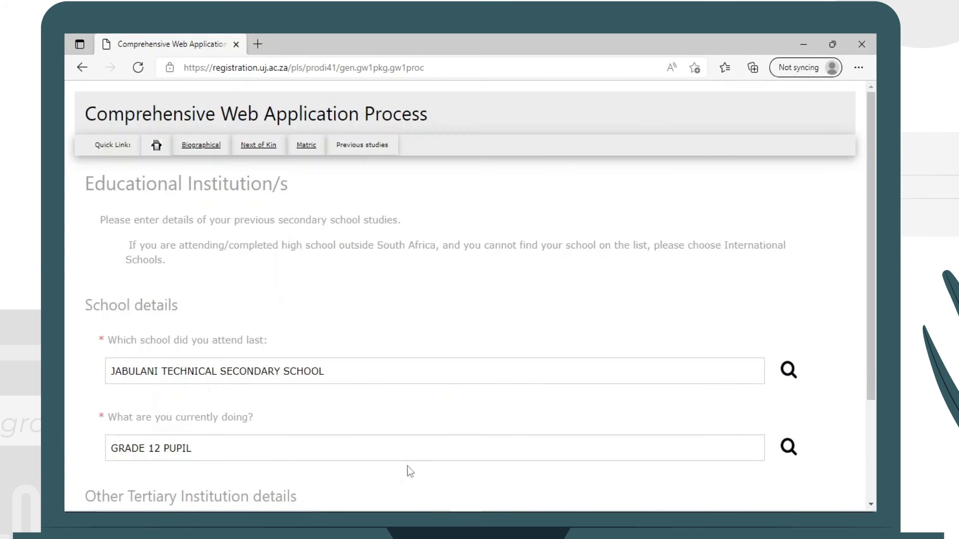
{"action": "scroll", "coordinate": [449, 278], "scroll_direction": "down", "scroll_amount": 1}
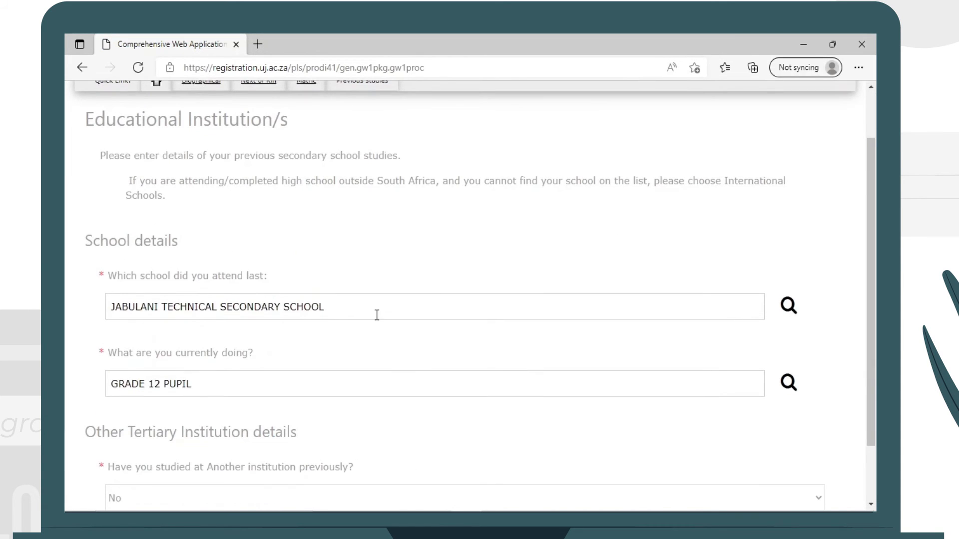
{"action": "left_click", "coordinate": [377, 310]}
{"action": "scroll", "coordinate": [377, 310], "scroll_direction": "down", "scroll_amount": 1}
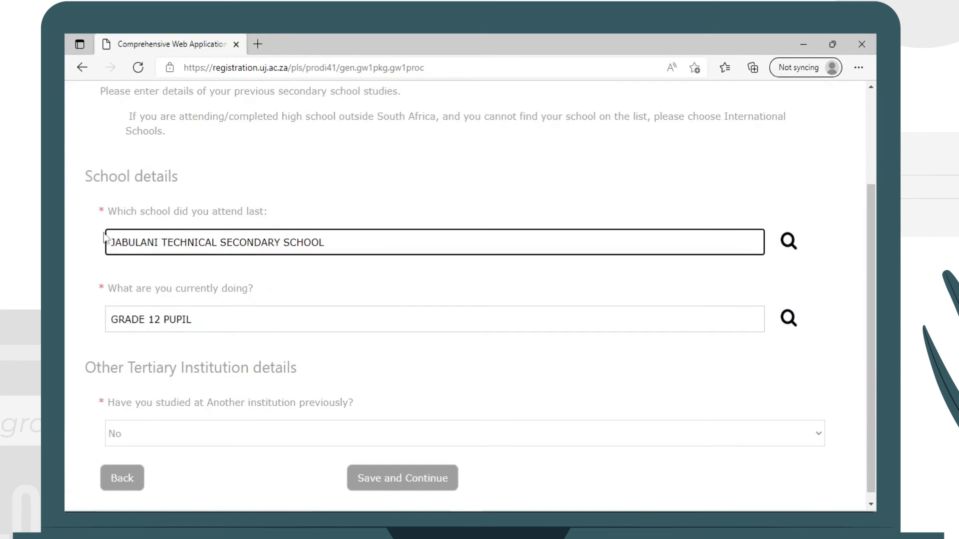
{"action": "left_click", "coordinate": [788, 241]}
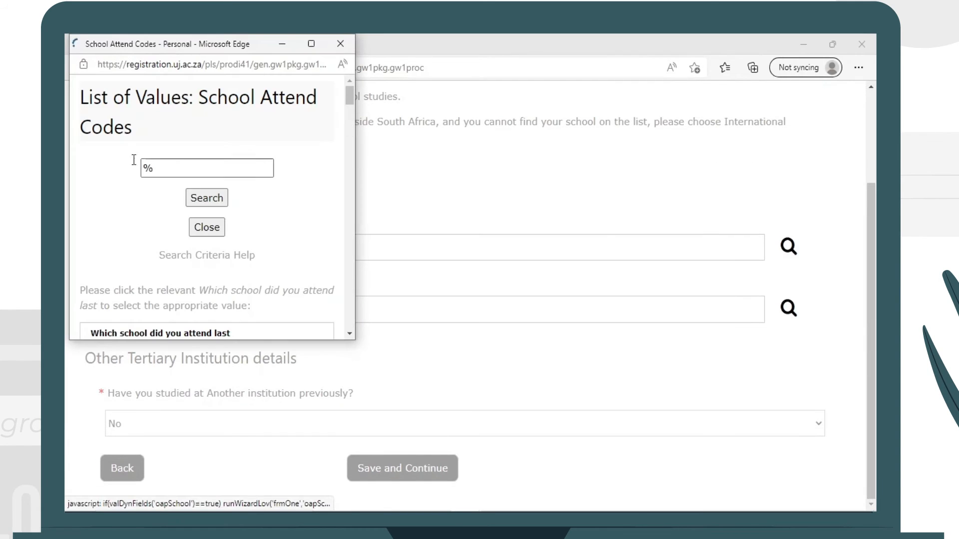
{"action": "left_click", "coordinate": [198, 197]}
{"action": "scroll", "coordinate": [169, 148], "scroll_direction": "down", "scroll_amount": 5}
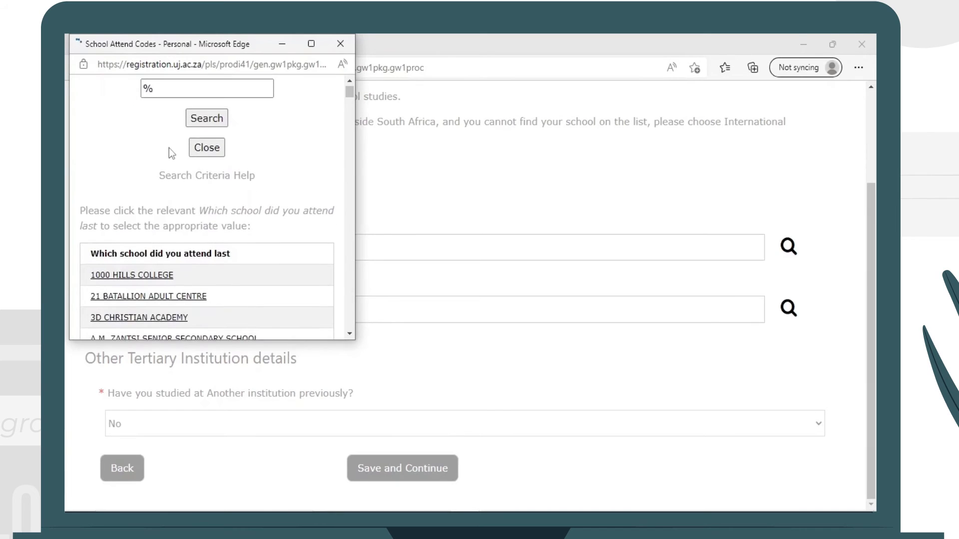
{"action": "scroll", "coordinate": [306, 133], "scroll_direction": "down", "scroll_amount": 10}
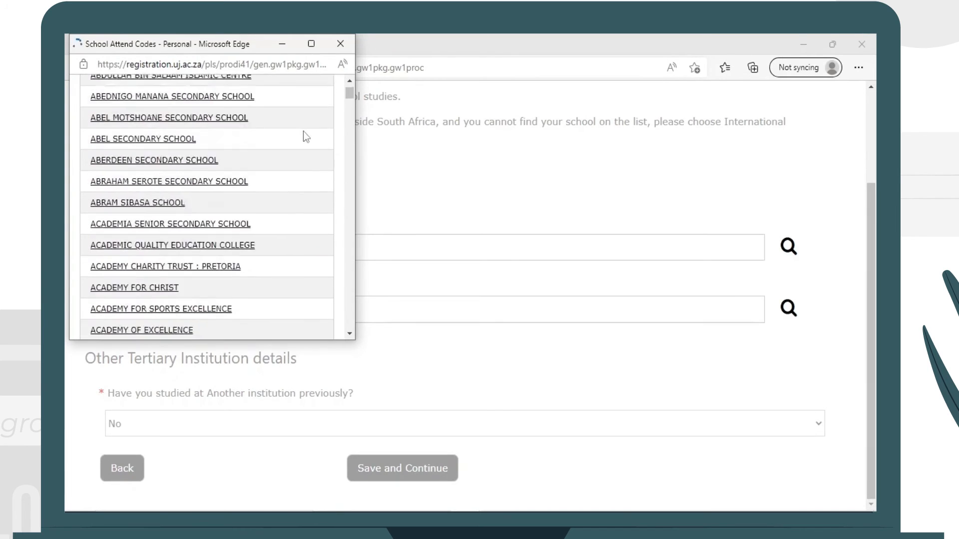
{"action": "left_click_drag", "start_coordinate": [350, 94], "coordinate": [351, 74]}
Search the school list for 'jabulani' and select Jabulani Technical Secondary School
{"action": "left_click", "coordinate": [144, 175]}
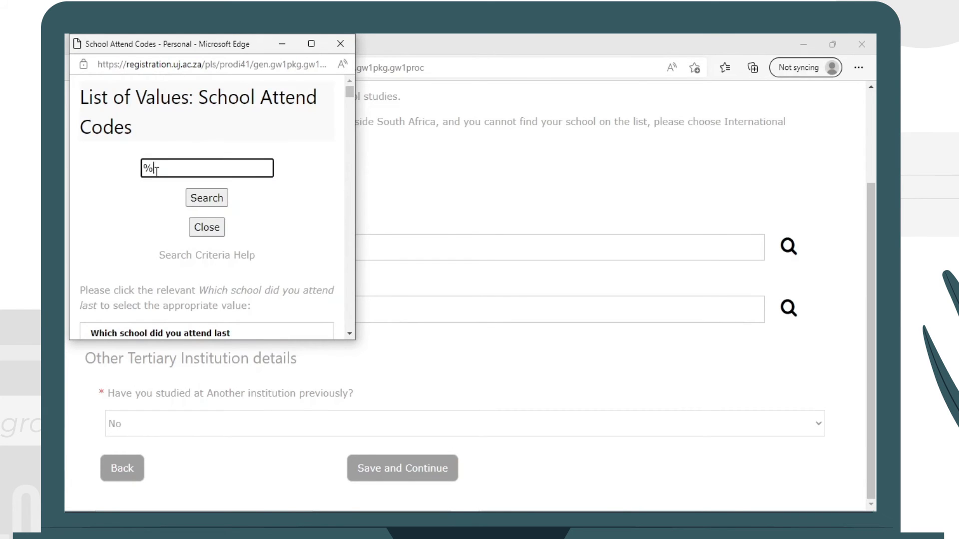
{"action": "left_click_drag", "start_coordinate": [153, 168], "coordinate": [99, 169]}
{"action": "type", "text": "jabulani"}
{"action": "left_click", "coordinate": [216, 198]}
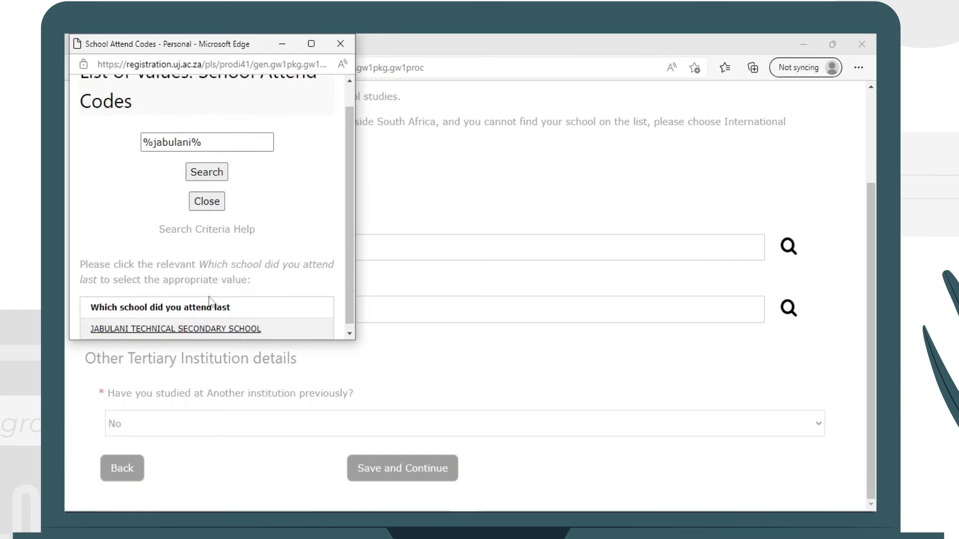
{"action": "left_click", "coordinate": [149, 331]}
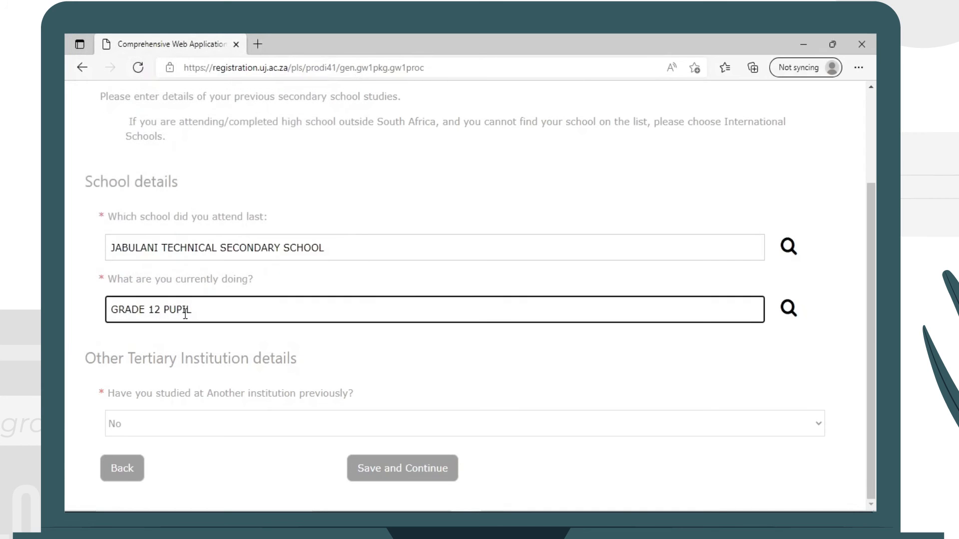
Set the current activity to GRADE 12 PUPIL
{"action": "left_click", "coordinate": [788, 309]}
{"action": "scroll", "coordinate": [196, 208], "scroll_direction": "down", "scroll_amount": 1}
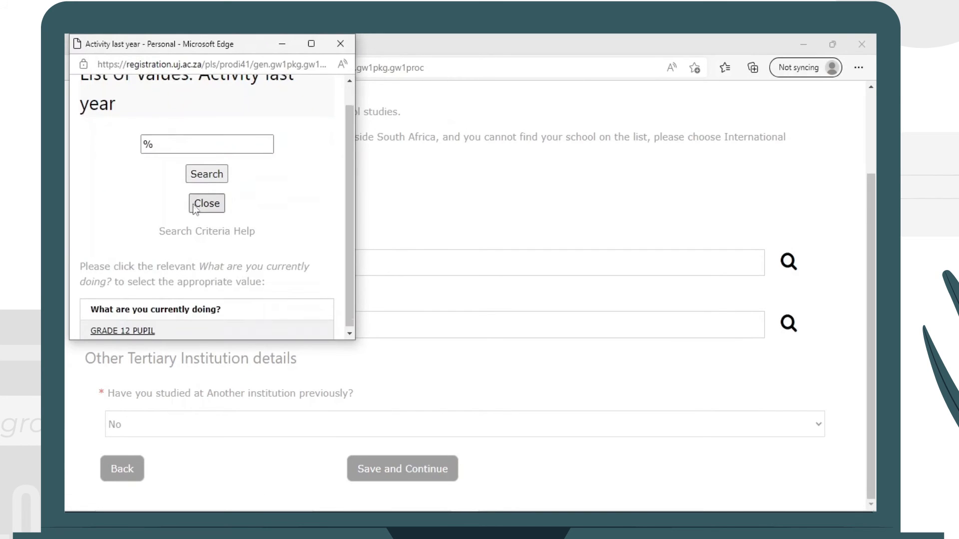
{"action": "left_click", "coordinate": [125, 329]}
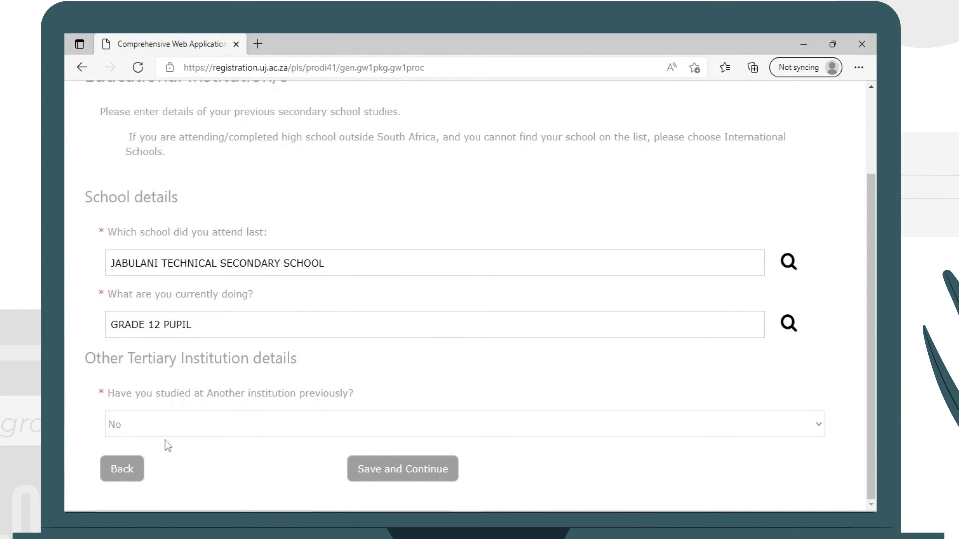
Save the school details and open the undergraduate prospectus in another tab
{"action": "left_click", "coordinate": [407, 474]}
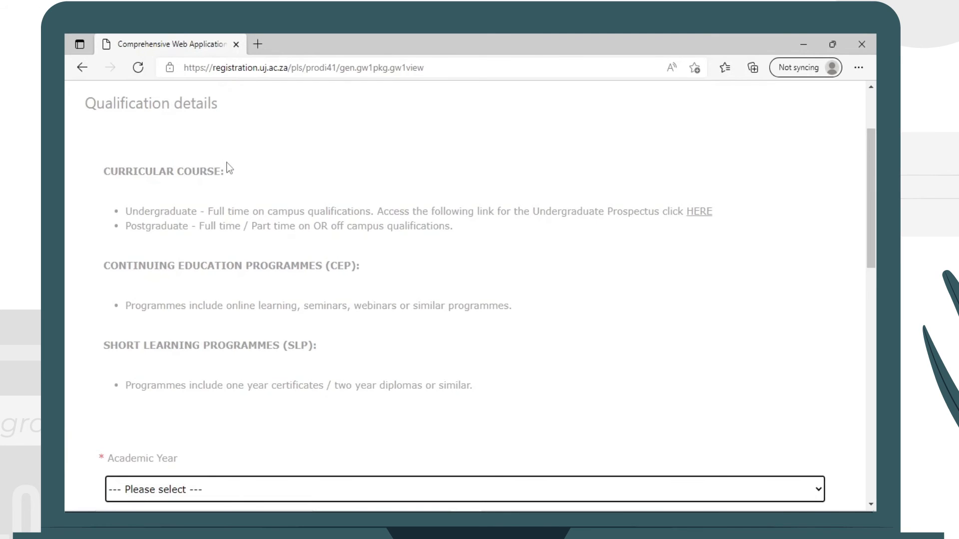
{"action": "left_click", "coordinate": [699, 211]}
{"action": "scroll", "coordinate": [579, 348], "scroll_direction": "down", "scroll_amount": 5}
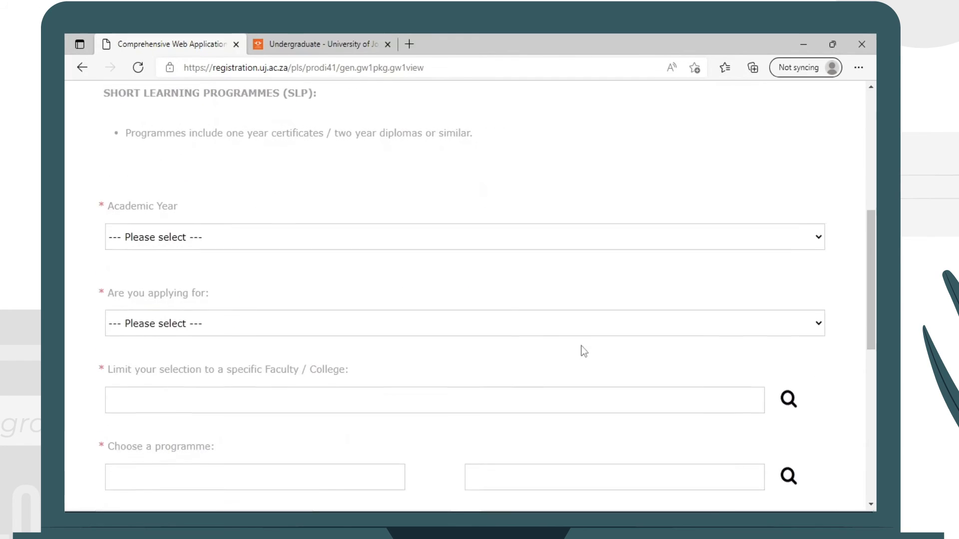
Set Academic Year to 2023 and apply for Curricular Courses
{"action": "left_click", "coordinate": [326, 235]}
{"action": "left_click", "coordinate": [200, 271]}
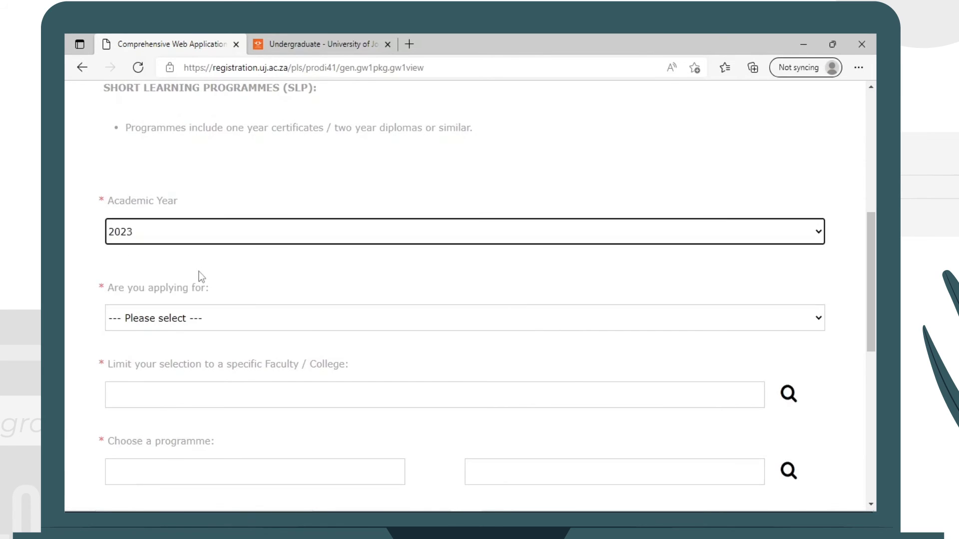
{"action": "scroll", "coordinate": [201, 276], "scroll_direction": "down", "scroll_amount": 1}
{"action": "left_click", "coordinate": [199, 258]}
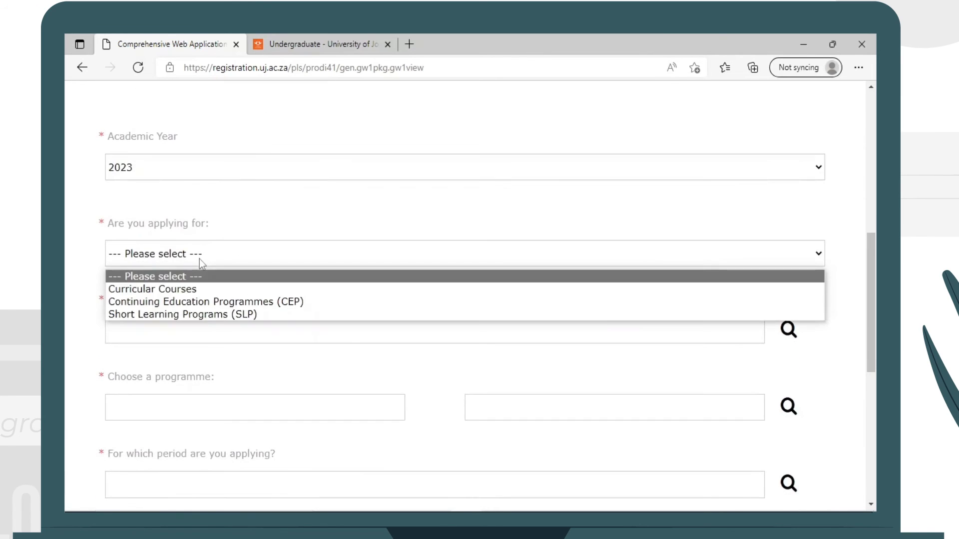
{"action": "left_click", "coordinate": [173, 289]}
{"action": "scroll", "coordinate": [174, 290], "scroll_direction": "down", "scroll_amount": 1}
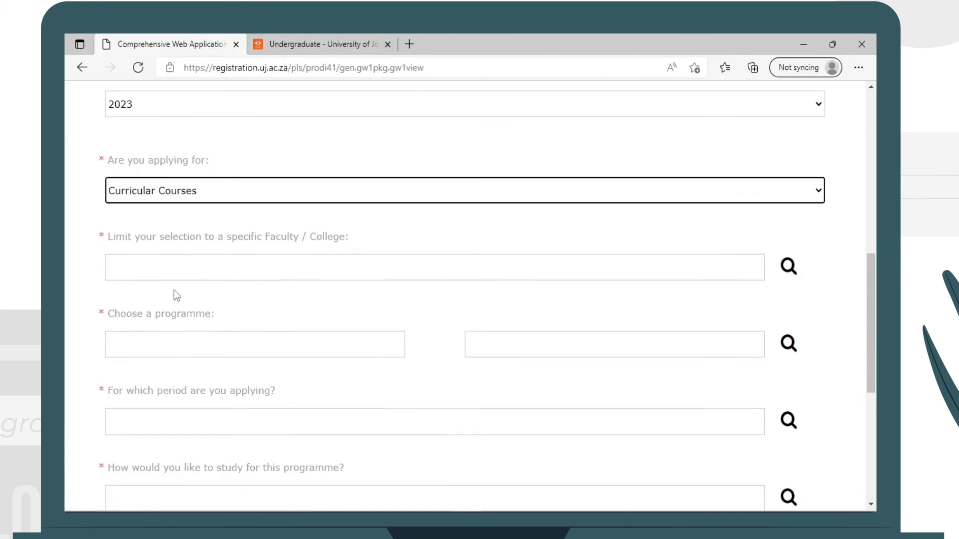
{"action": "left_click", "coordinate": [178, 267]}
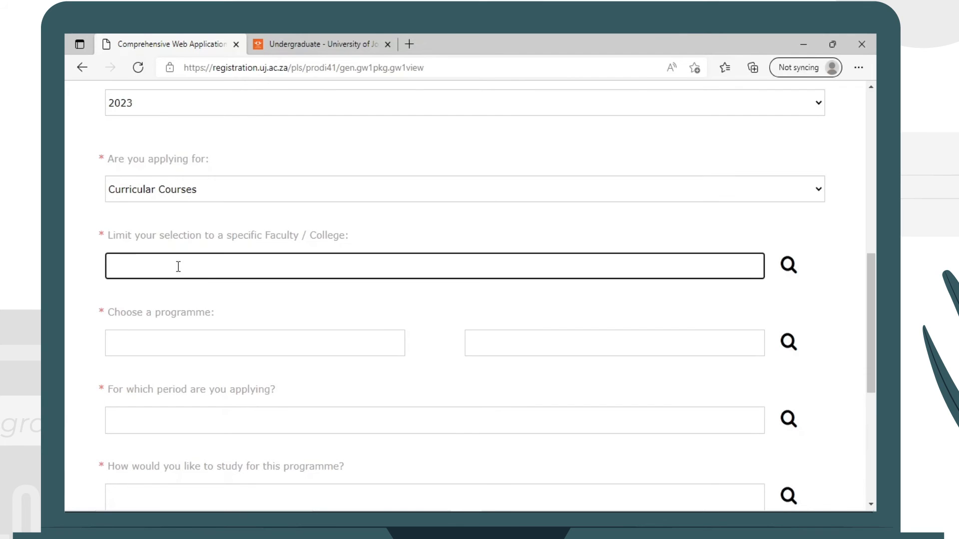
{"action": "left_click", "coordinate": [750, 238]}
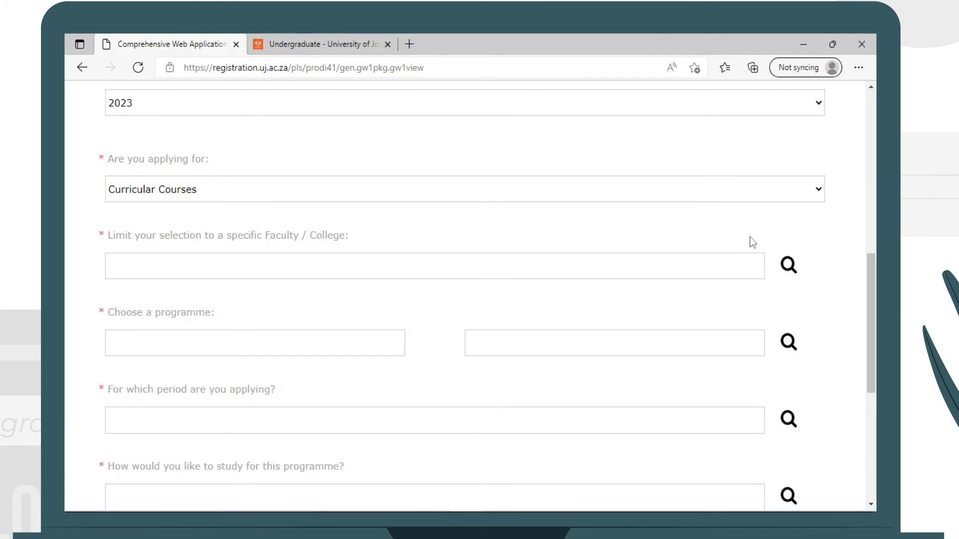
Choose HUMANITIES as the faculty for the qualification
{"action": "left_click", "coordinate": [788, 265]}
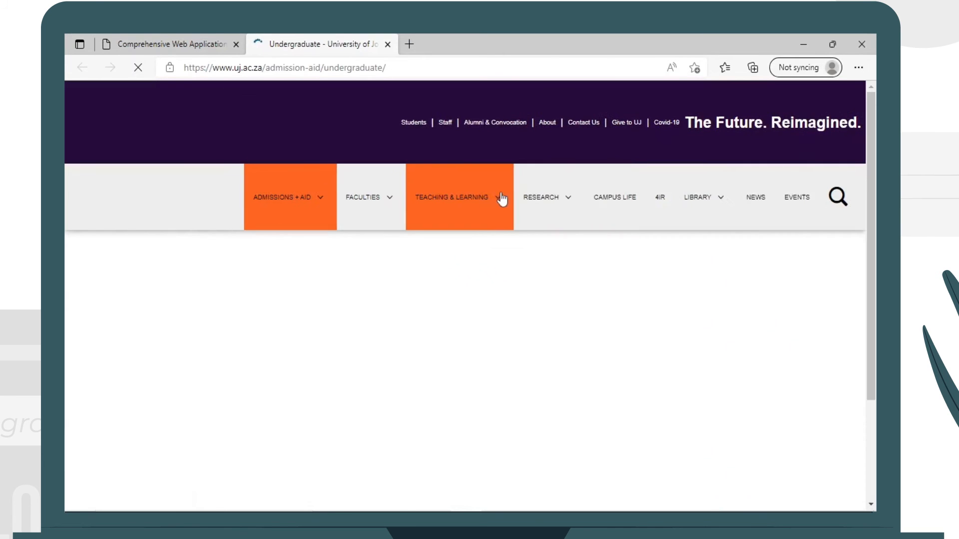
{"action": "scroll", "coordinate": [398, 305], "scroll_direction": "down", "scroll_amount": 4}
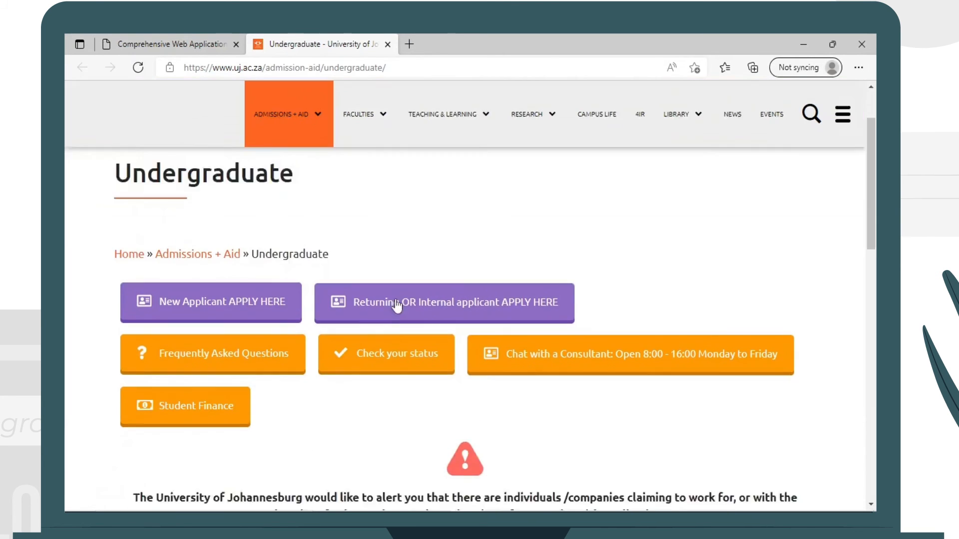
{"action": "scroll", "coordinate": [394, 299], "scroll_direction": "up", "scroll_amount": 4}
{"action": "left_click", "coordinate": [204, 43]}
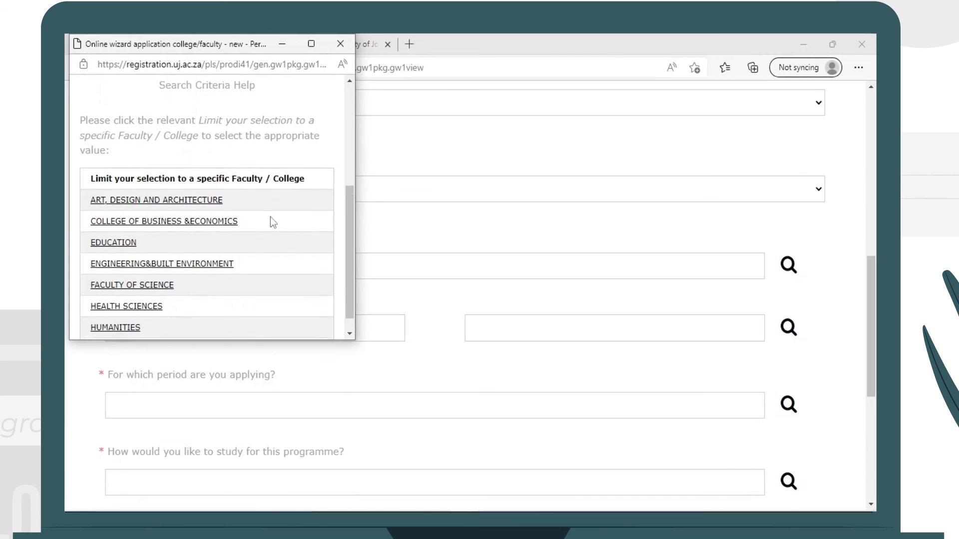
{"action": "scroll", "coordinate": [270, 218], "scroll_direction": "down", "scroll_amount": 1}
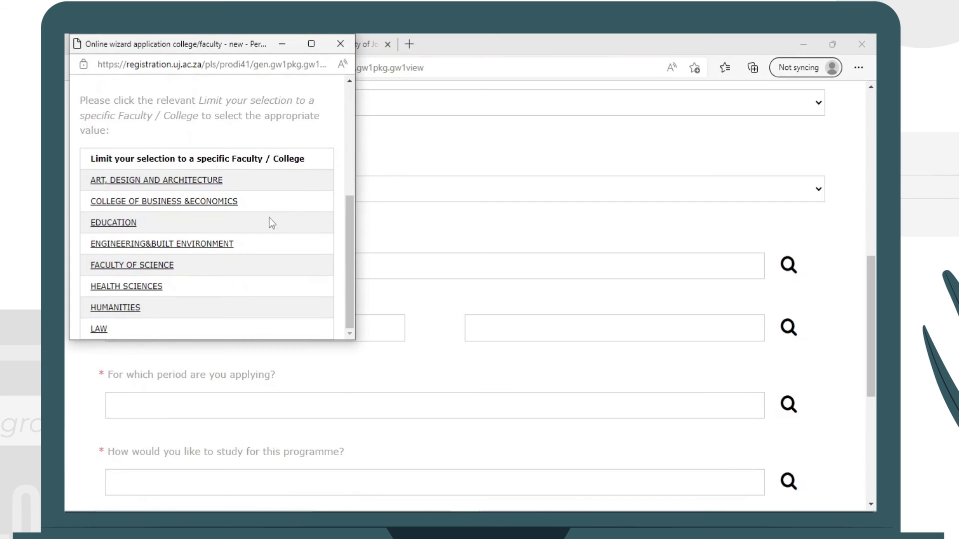
{"action": "left_click", "coordinate": [124, 307]}
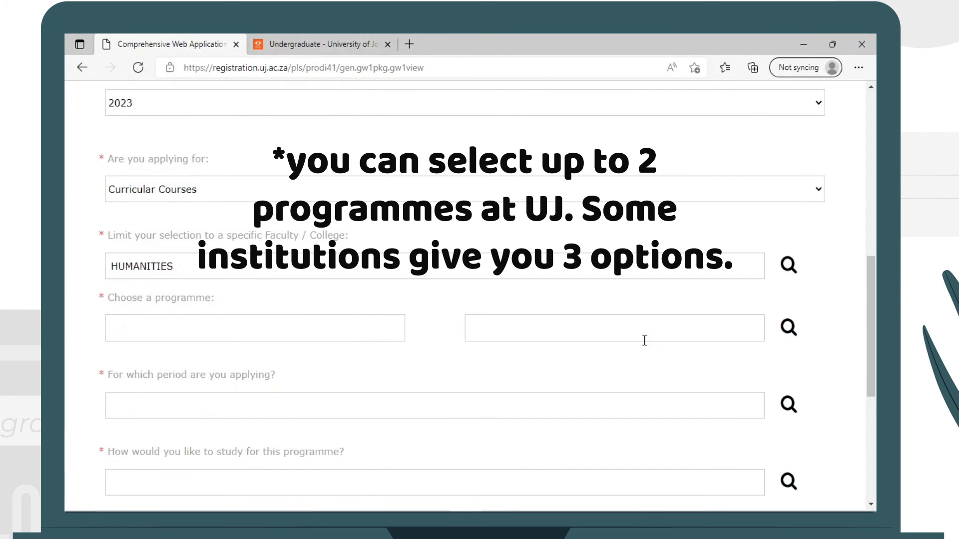
Pick programme B7025Q Bachelor of Social Work from the qualification code list
{"action": "left_click", "coordinate": [792, 331]}
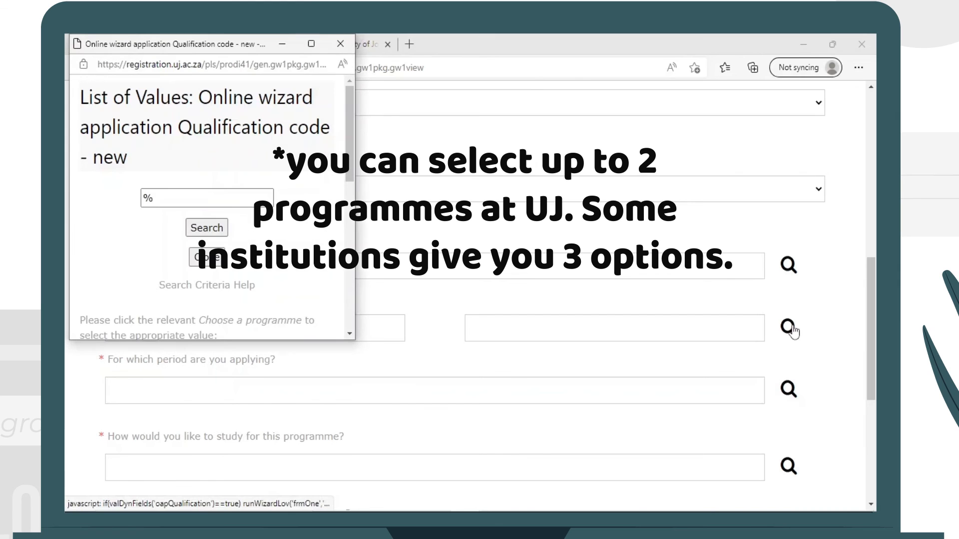
{"action": "scroll", "coordinate": [312, 270], "scroll_direction": "down", "scroll_amount": 1}
{"action": "scroll", "coordinate": [312, 270], "scroll_direction": "down", "scroll_amount": 5}
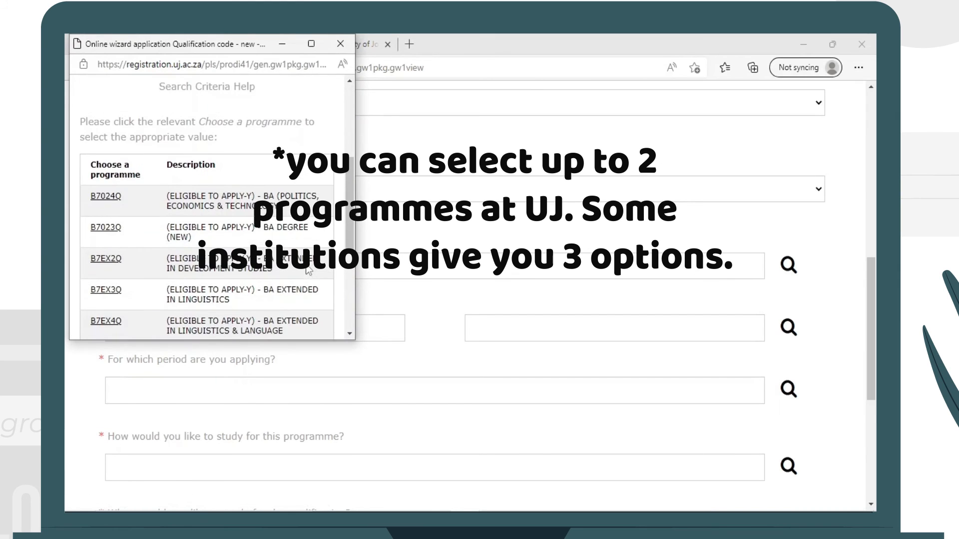
{"action": "scroll", "coordinate": [303, 272], "scroll_direction": "down", "scroll_amount": 1}
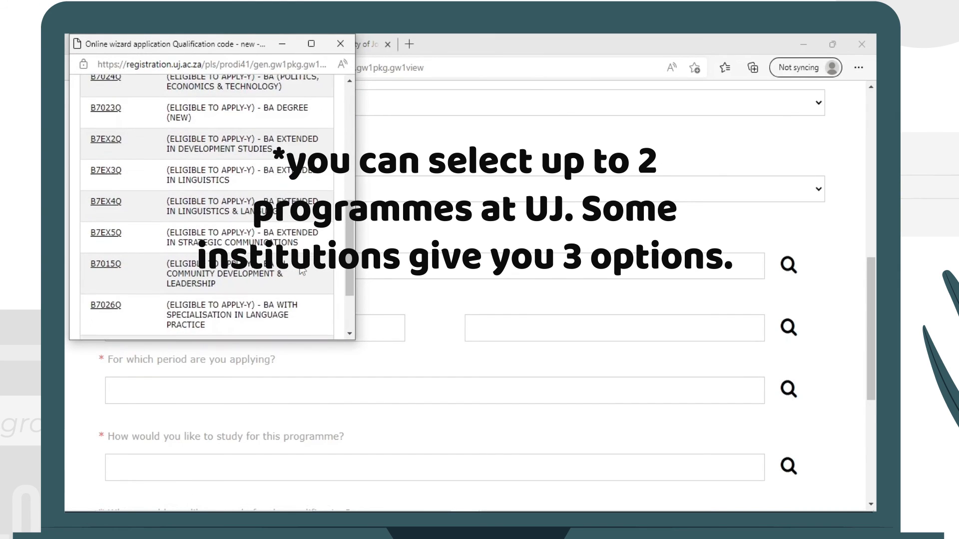
{"action": "scroll", "coordinate": [303, 271], "scroll_direction": "down", "scroll_amount": 1}
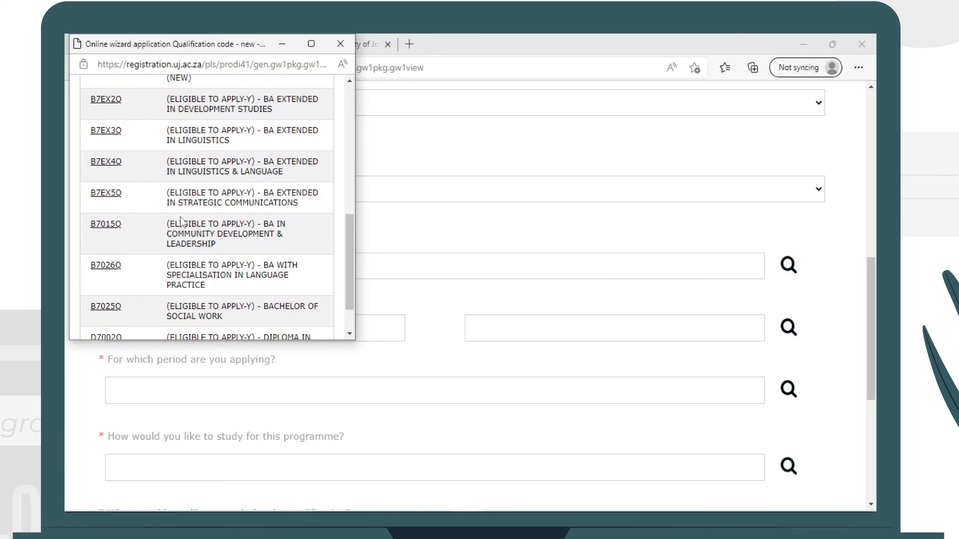
{"action": "scroll", "coordinate": [226, 215], "scroll_direction": "down", "scroll_amount": 1}
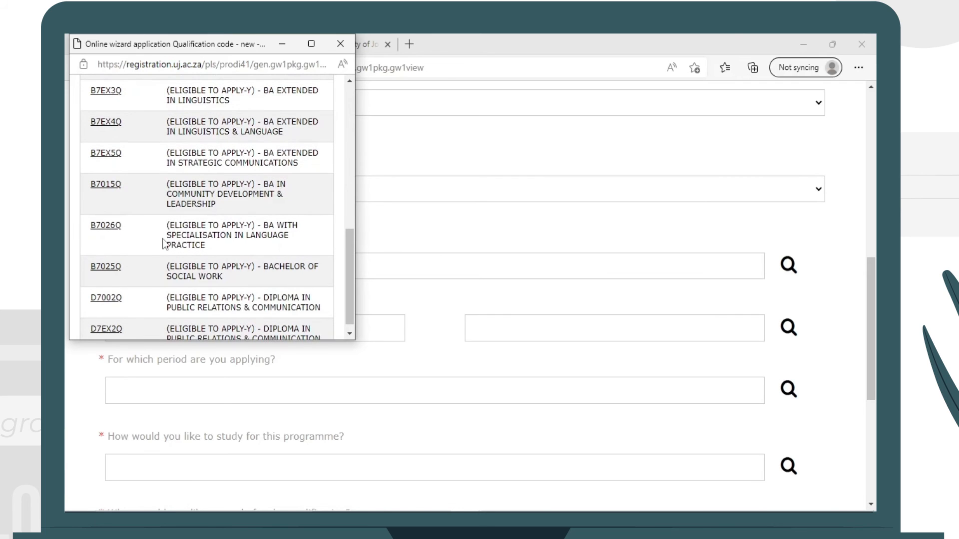
{"action": "scroll", "coordinate": [227, 279], "scroll_direction": "down", "scroll_amount": 1}
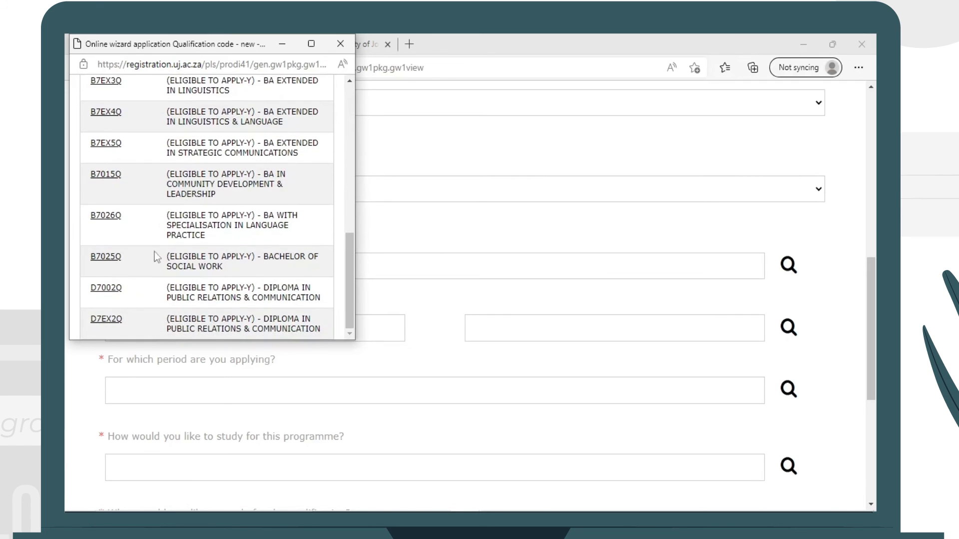
{"action": "left_click", "coordinate": [103, 260]}
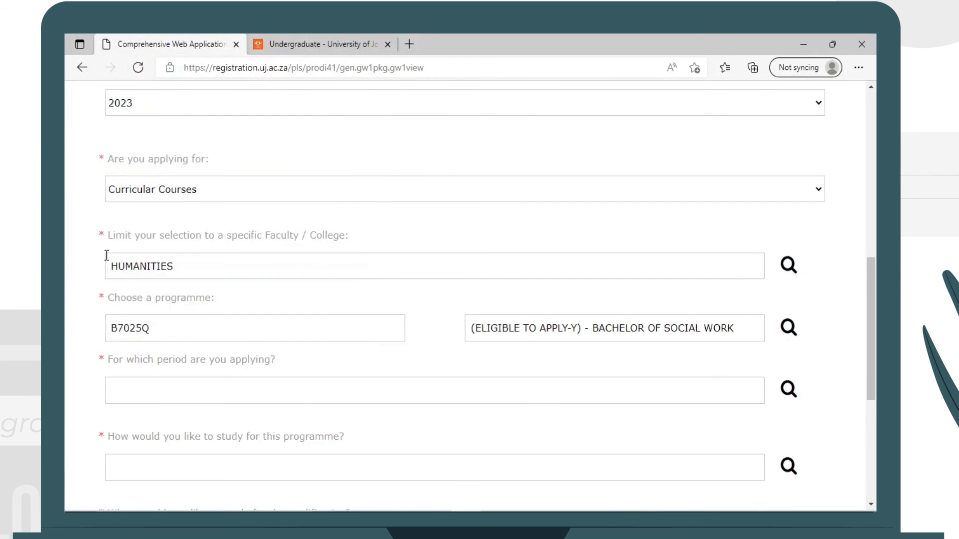
{"action": "scroll", "coordinate": [115, 258], "scroll_direction": "down", "scroll_amount": 2}
Set the study period for Bachelor of Social Work to FIRST YEAR
{"action": "left_click", "coordinate": [125, 258]}
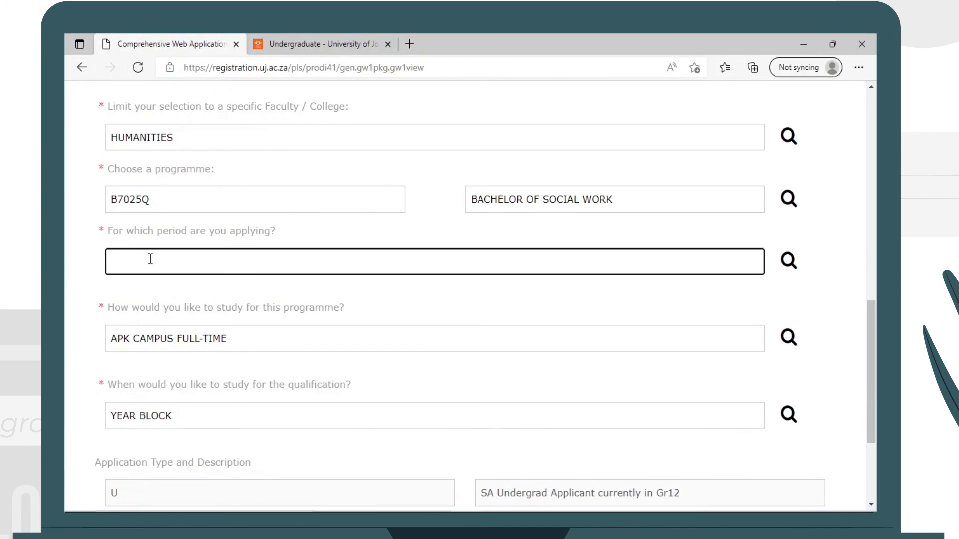
{"action": "left_click", "coordinate": [788, 270]}
{"action": "scroll", "coordinate": [227, 265], "scroll_direction": "down", "scroll_amount": 2}
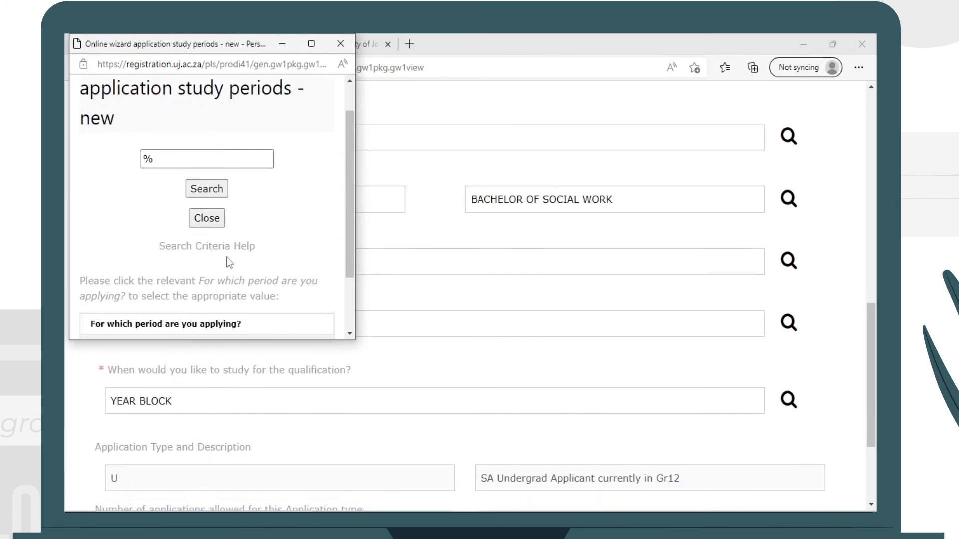
{"action": "left_click", "coordinate": [112, 266]}
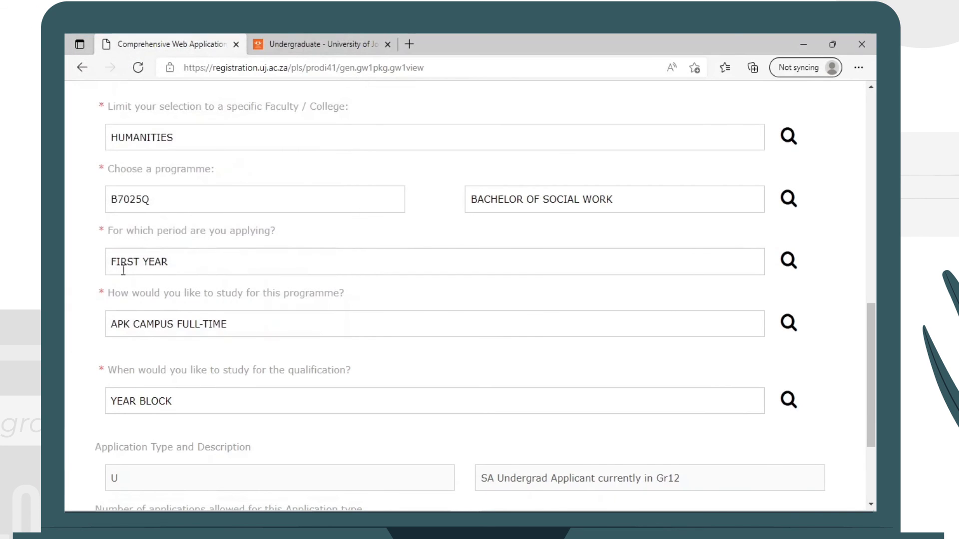
Add the BEd and BSc Computer Science entries, dismissing the NTE_2101 not-qualified warning
{"action": "scroll", "coordinate": [344, 330], "scroll_direction": "down", "scroll_amount": 3}
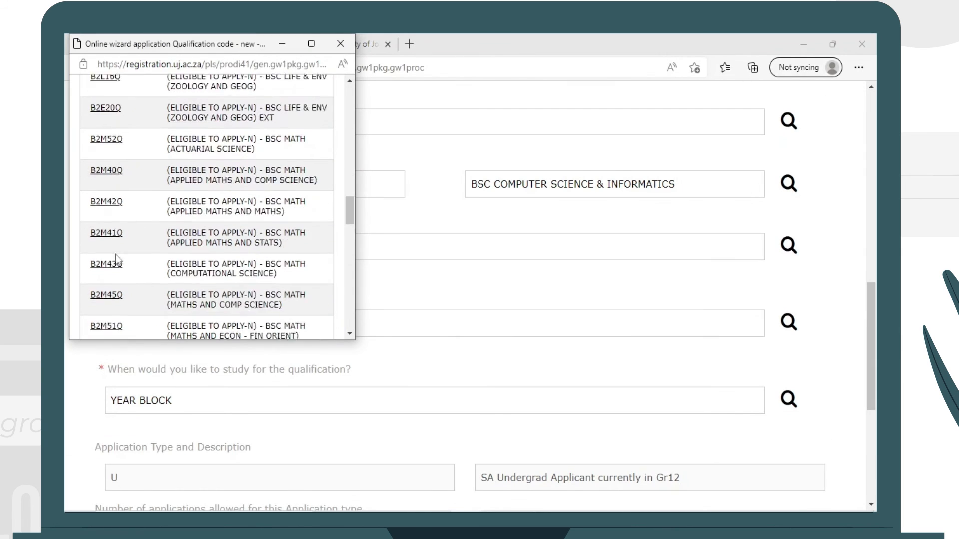
{"action": "scroll", "coordinate": [210, 225], "scroll_direction": "down", "scroll_amount": 5}
{"action": "left_click_drag", "start_coordinate": [175, 291], "coordinate": [254, 291]}
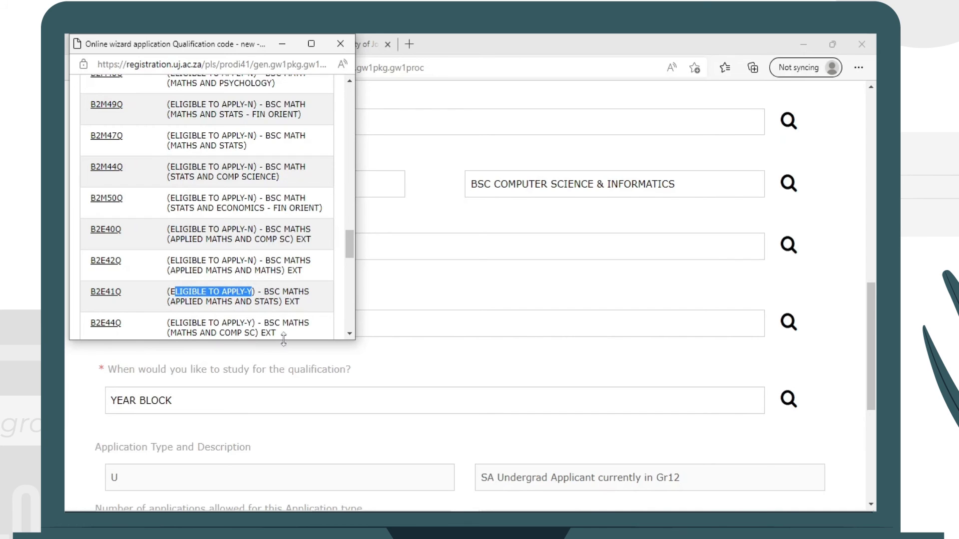
{"action": "left_click", "coordinate": [321, 302]}
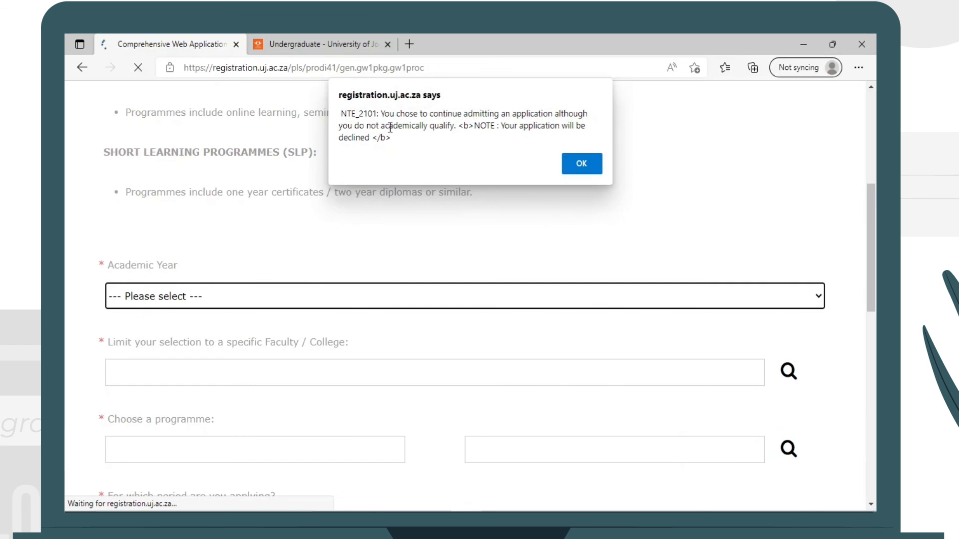
{"action": "left_click_drag", "start_coordinate": [384, 114], "coordinate": [500, 145]}
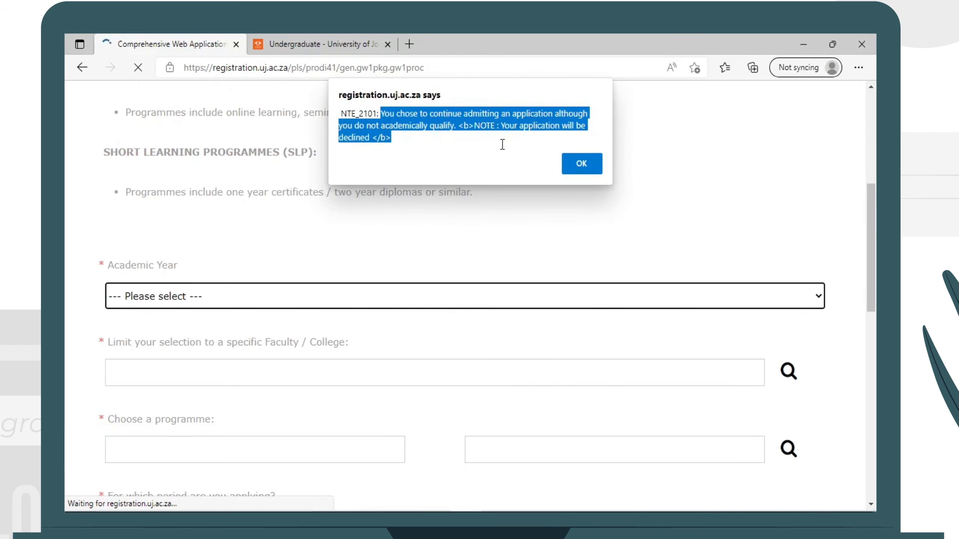
{"action": "left_click", "coordinate": [588, 167]}
{"action": "scroll", "coordinate": [563, 187], "scroll_direction": "down", "scroll_amount": 5}
{"action": "scroll", "coordinate": [558, 203], "scroll_direction": "down", "scroll_amount": 6}
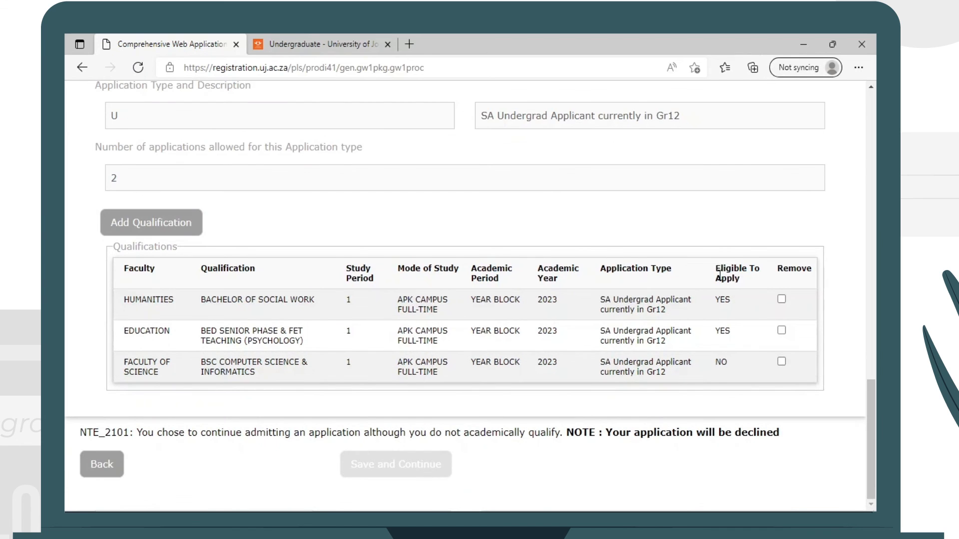
Delete the BSc Computer Science row and save the Social Work and BEd qualifications
{"action": "left_click", "coordinate": [782, 362]}
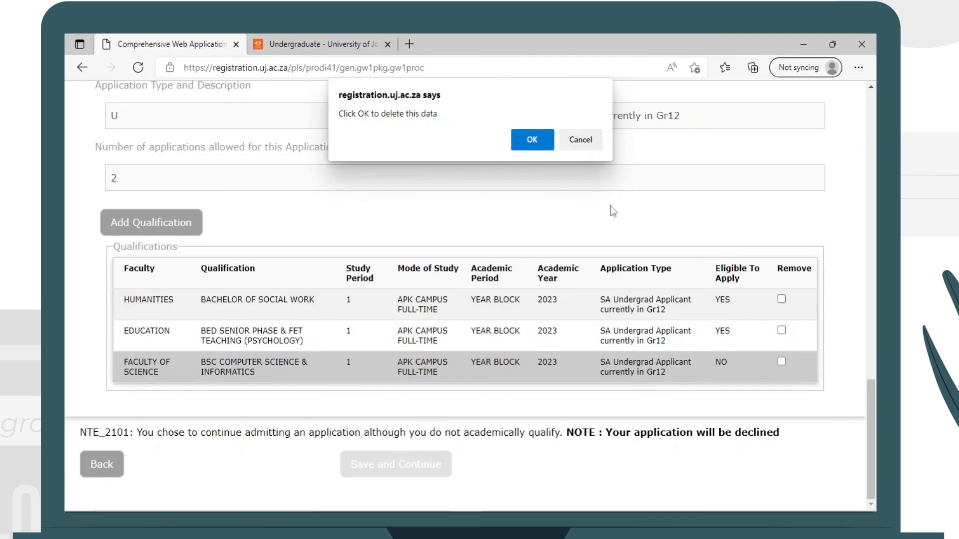
{"action": "left_click", "coordinate": [531, 139]}
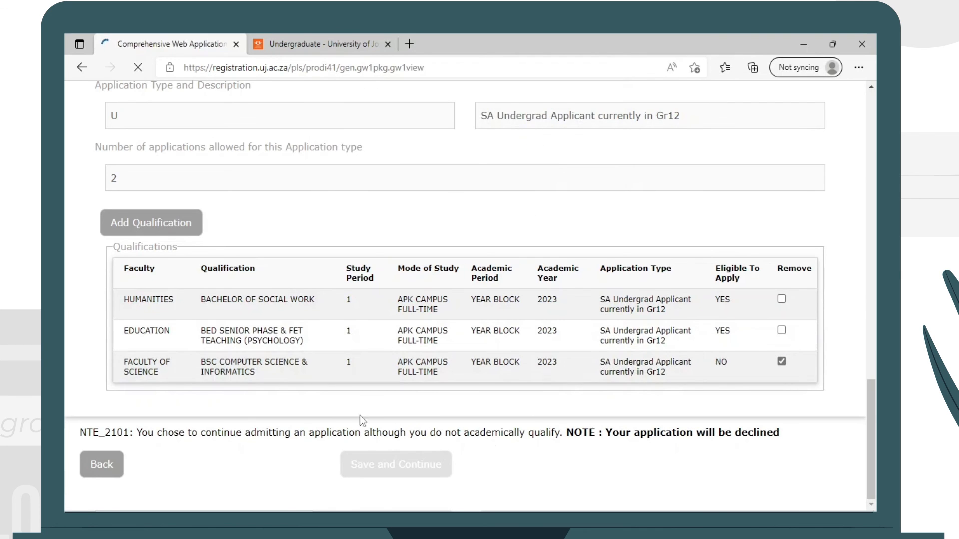
{"action": "scroll", "coordinate": [285, 396], "scroll_direction": "down", "scroll_amount": 5}
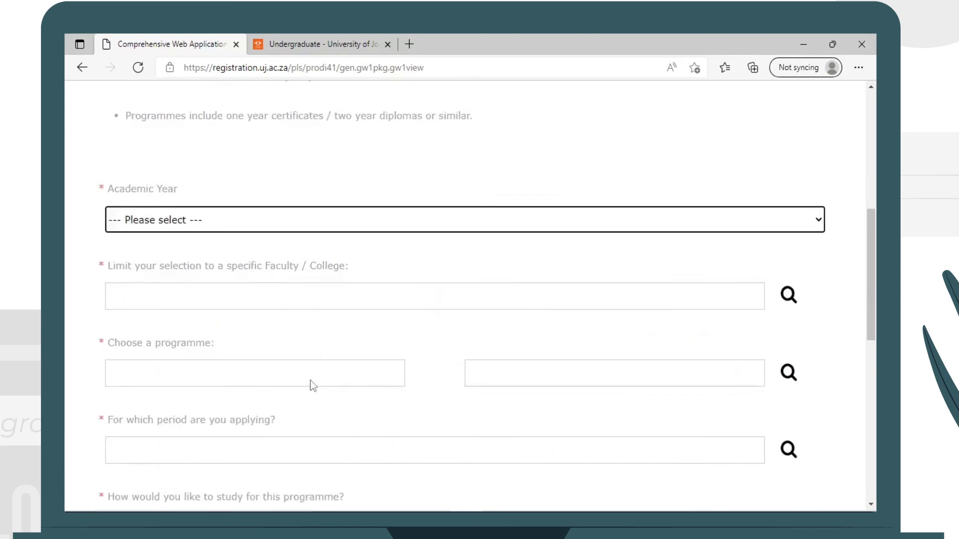
{"action": "scroll", "coordinate": [320, 369], "scroll_direction": "down", "scroll_amount": 5}
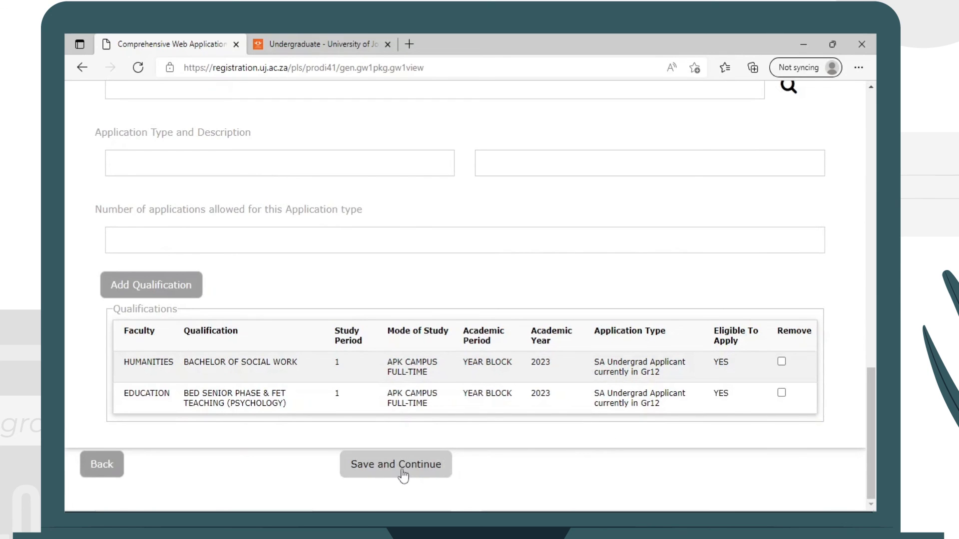
{"action": "left_click", "coordinate": [403, 473]}
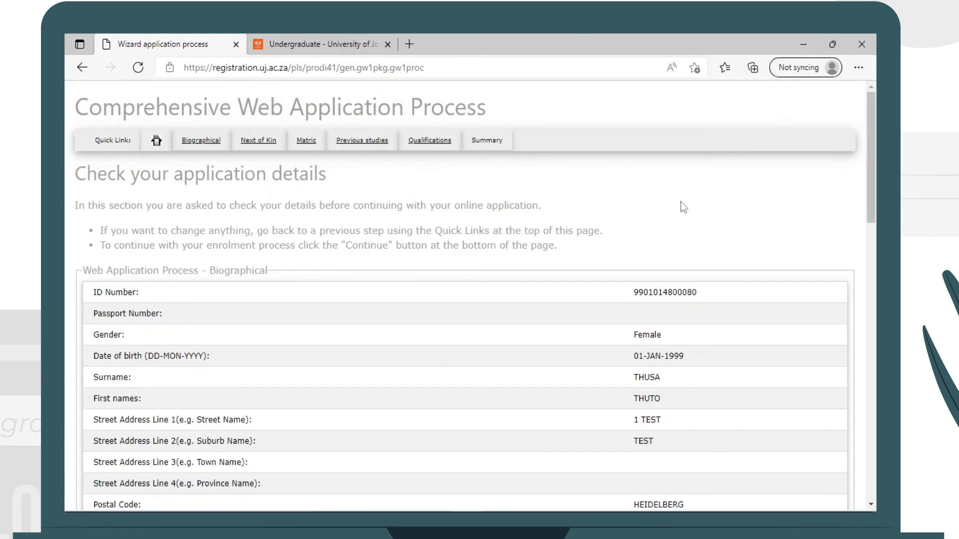
Scroll through the application details summary and continue to the Rules and Agreement page
{"action": "scroll", "coordinate": [681, 202], "scroll_direction": "down", "scroll_amount": 15}
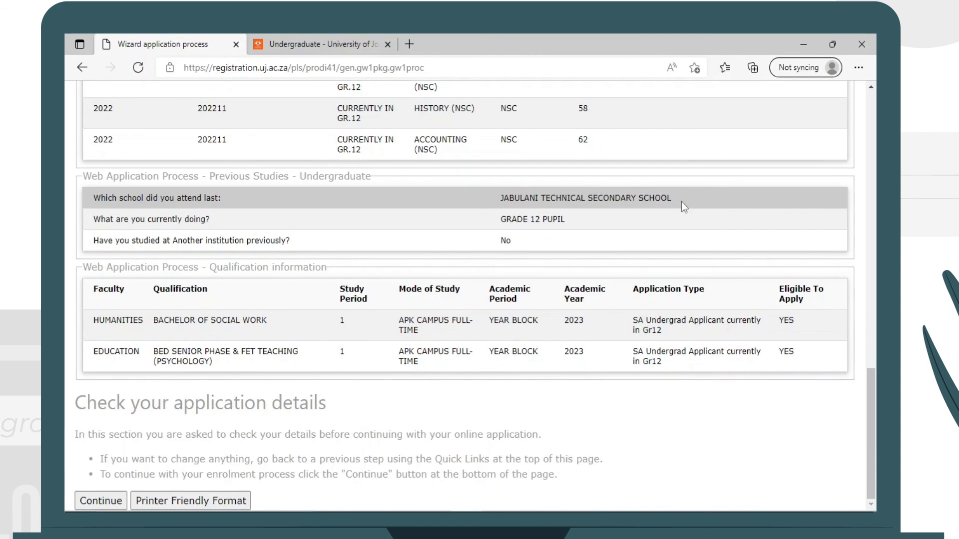
{"action": "left_click", "coordinate": [109, 504]}
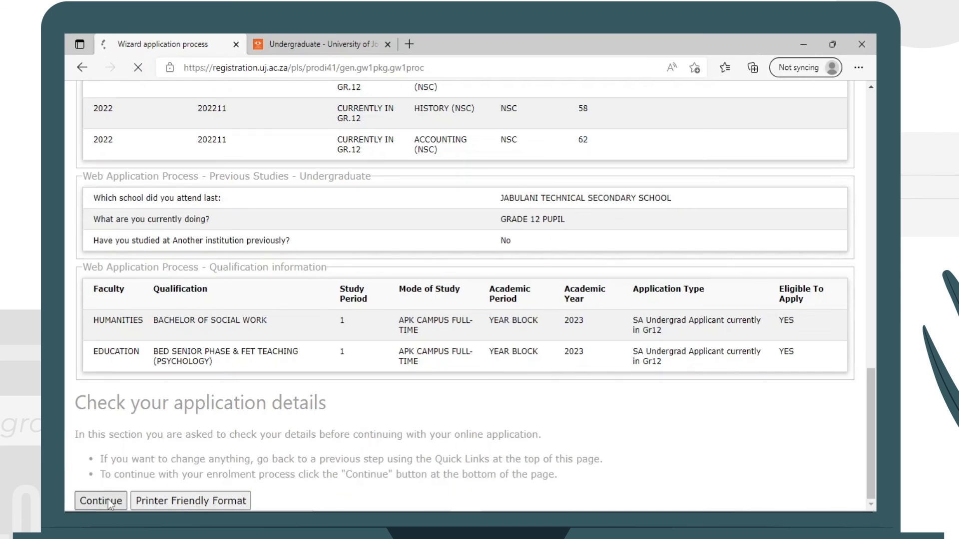
{"action": "scroll", "coordinate": [487, 252], "scroll_direction": "down", "scroll_amount": 1}
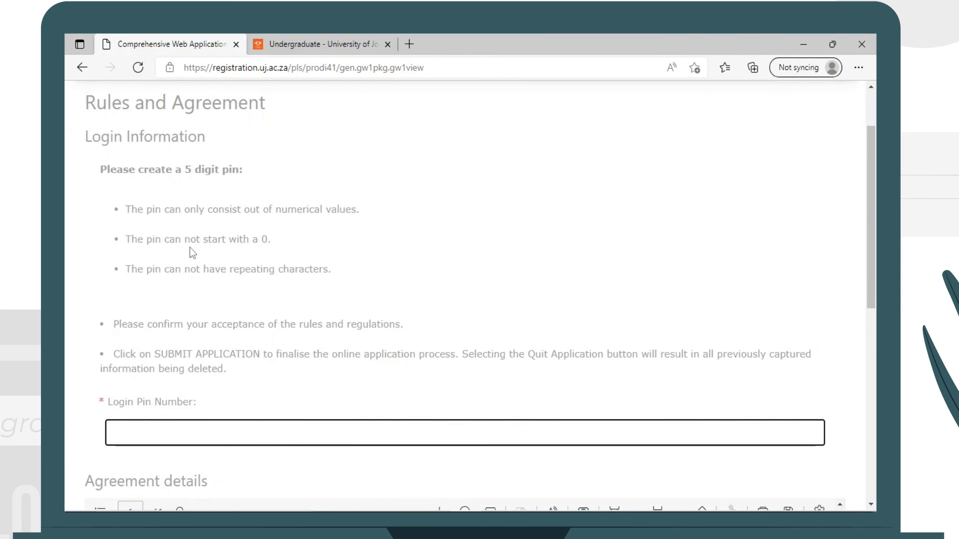
Enter a five-digit login PIN and tick I Accept on the application agreement
{"action": "scroll", "coordinate": [370, 292], "scroll_direction": "down", "scroll_amount": 1}
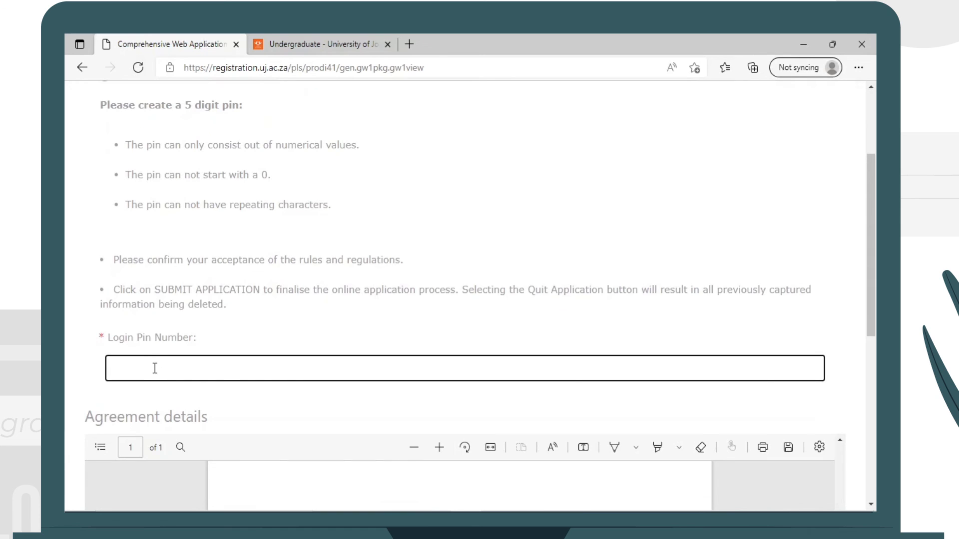
{"action": "scroll", "coordinate": [222, 349], "scroll_direction": "down", "scroll_amount": 8}
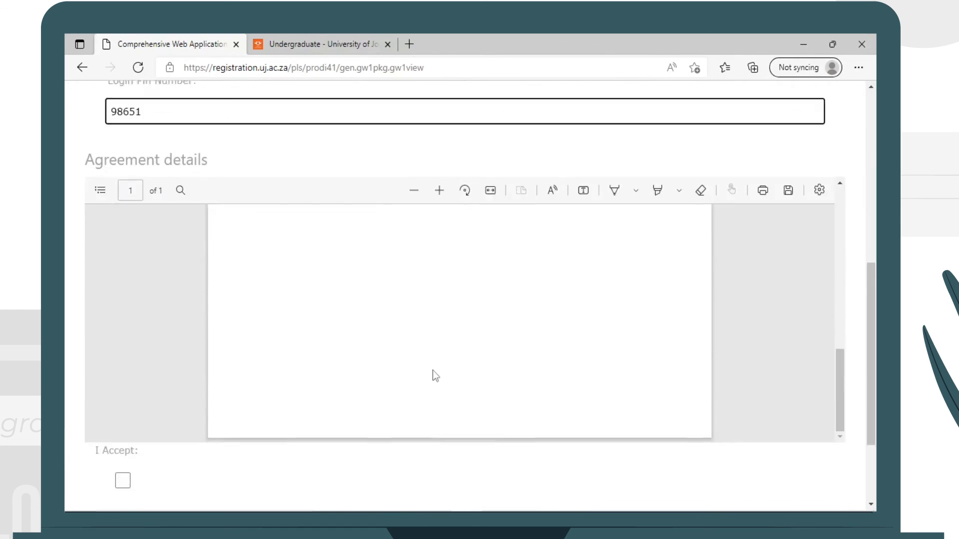
{"action": "scroll", "coordinate": [554, 173], "scroll_direction": "up", "scroll_amount": 3}
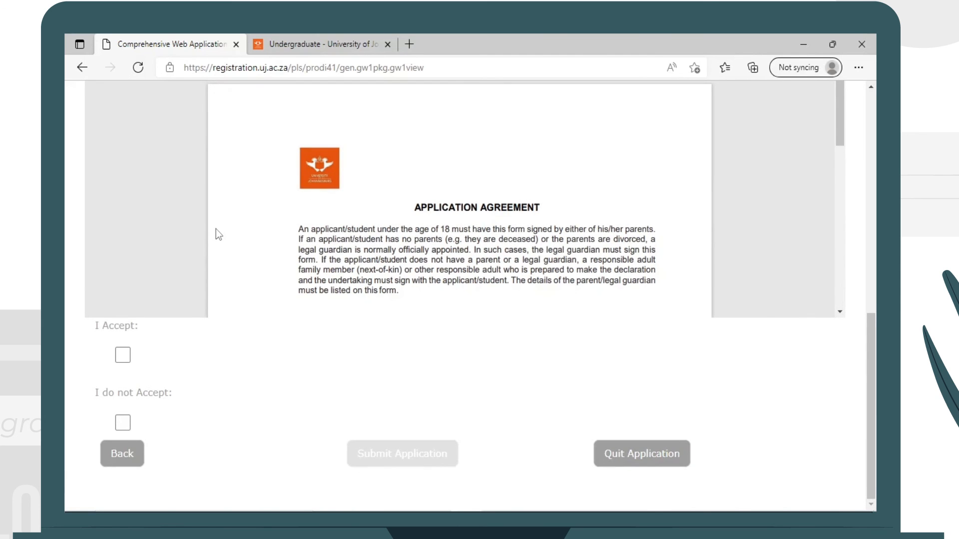
{"action": "left_click", "coordinate": [122, 422]}
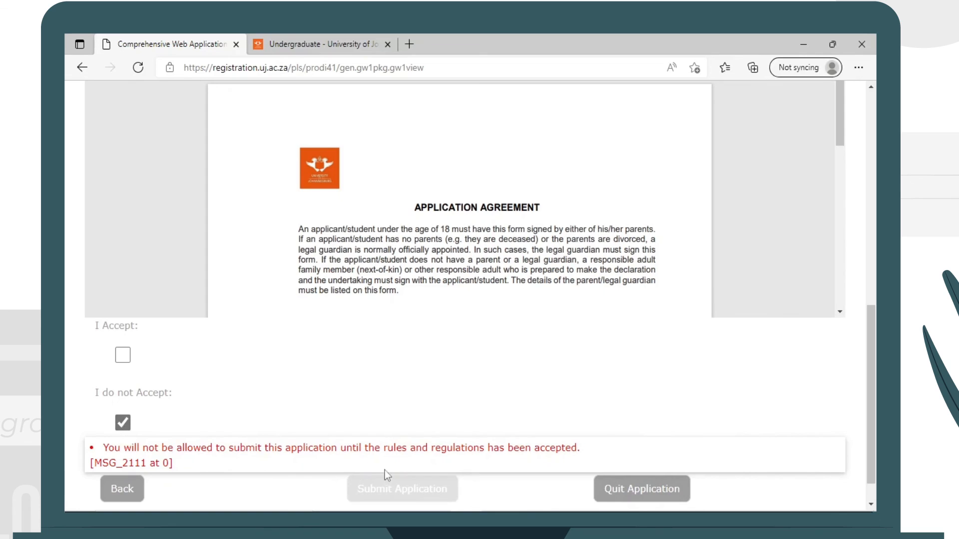
{"action": "left_click", "coordinate": [122, 355]}
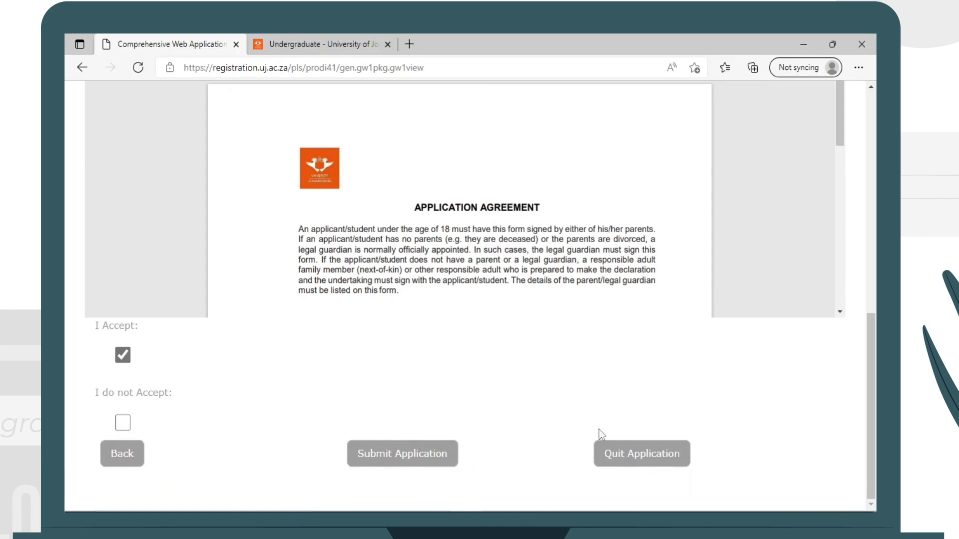